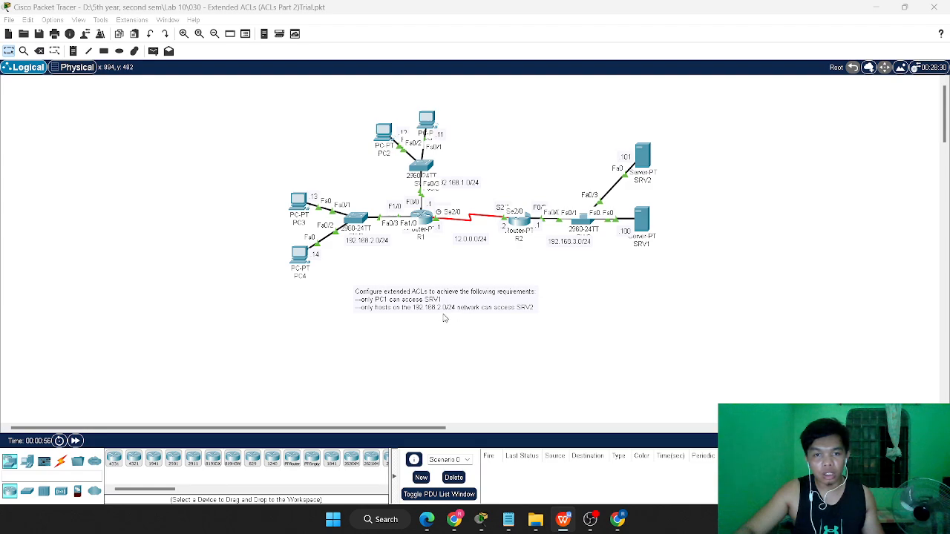
Open router R1's command line and enter global configuration mode
scroll(533, 310, up, 2)
scroll(538, 319, down, 2)
click(432, 428)
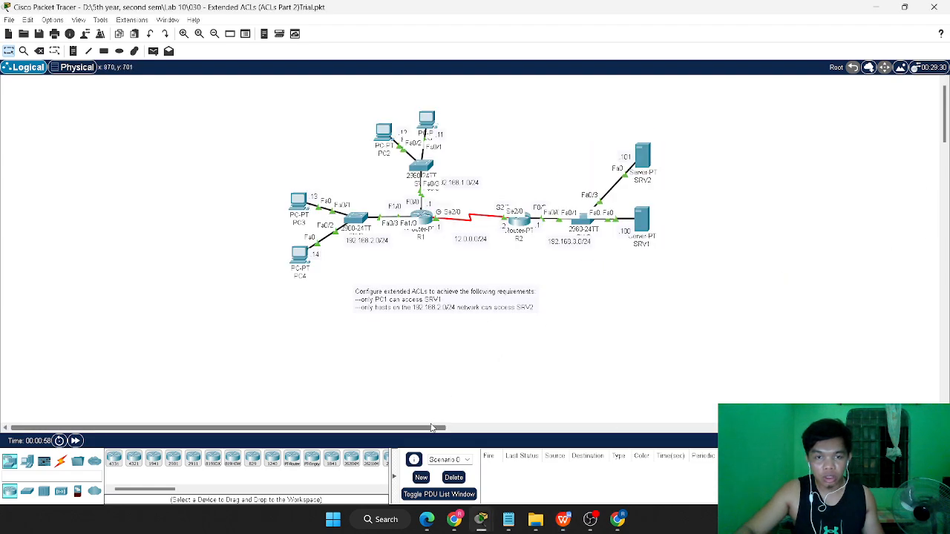
drag(433, 428, 439, 428)
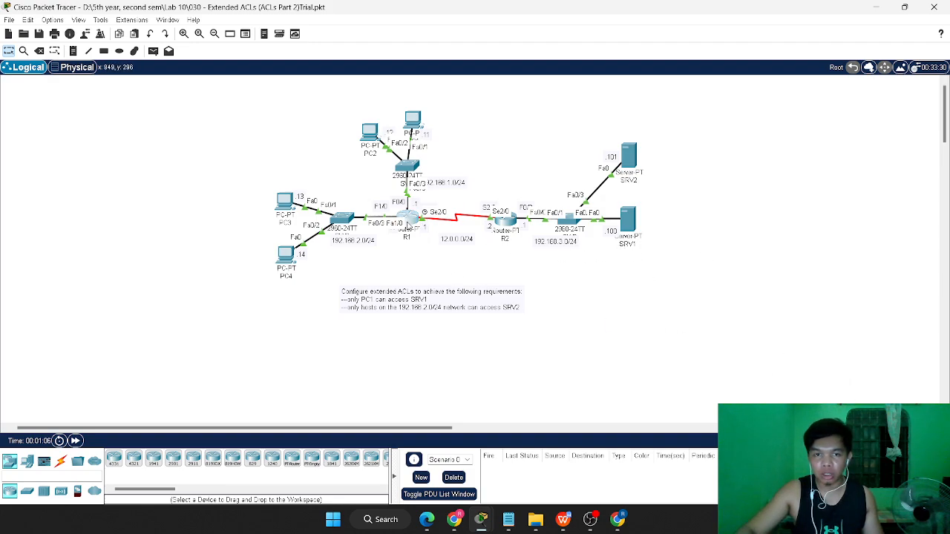
click(410, 217)
key(Return)
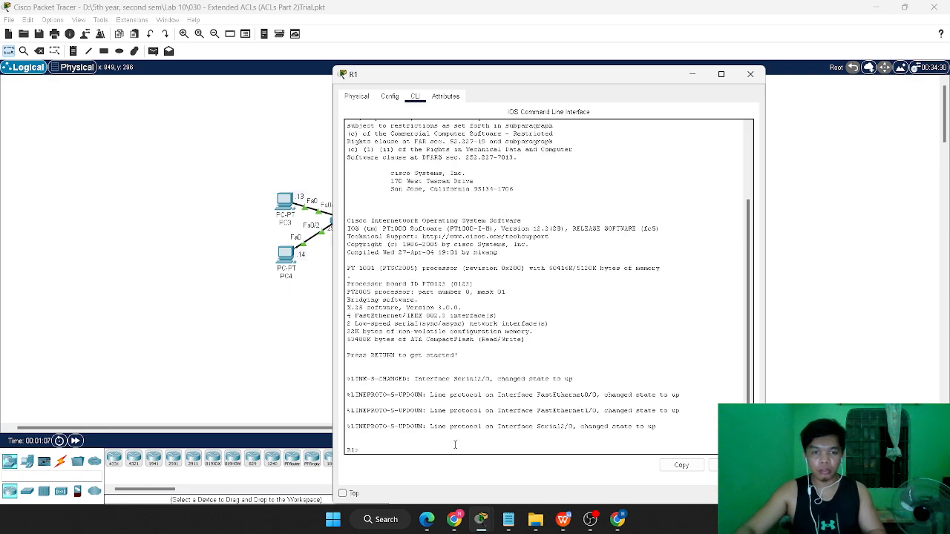
text(en)
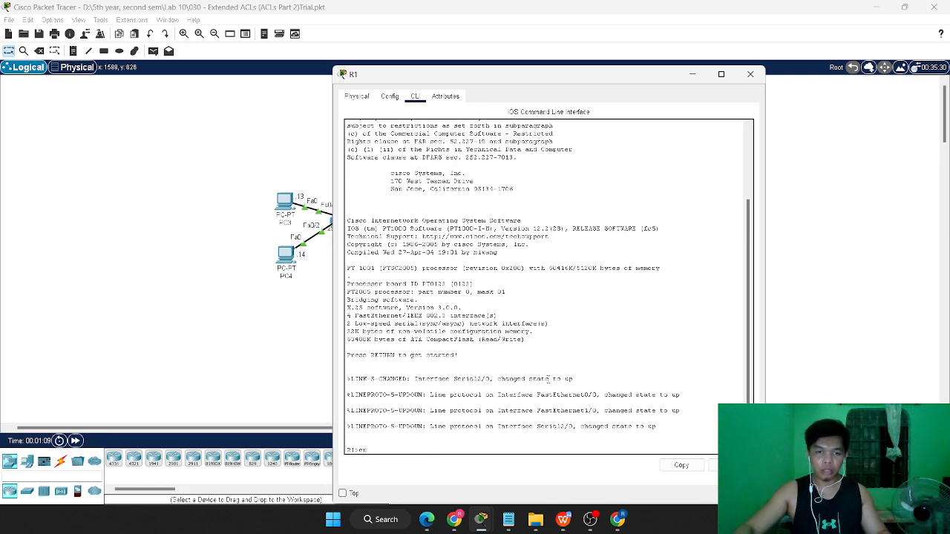
key(Return)
text(conf t)
key(Return)
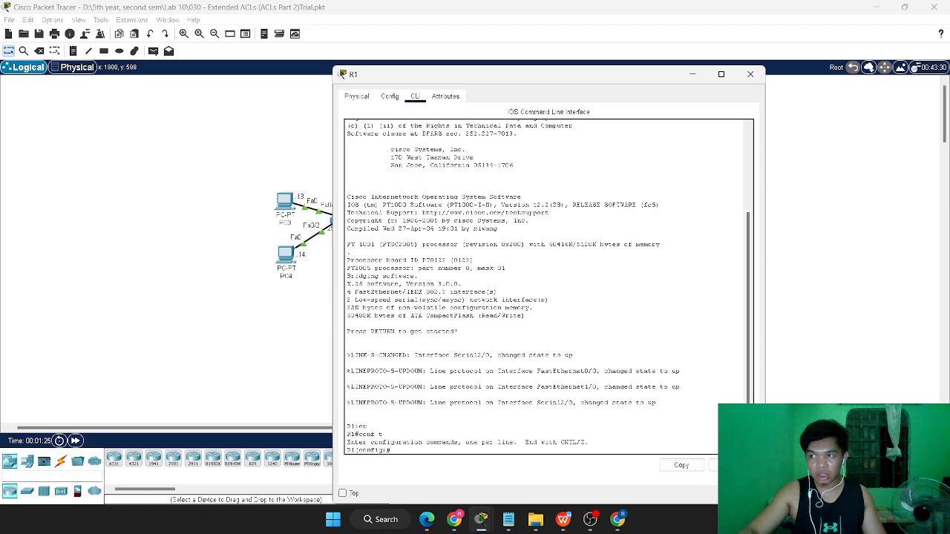
Add an extended access list 100 entry permitting IP from host 192.168.1.11 to host 192.168.3.100, consulting the command help for the available options
text(access-list)
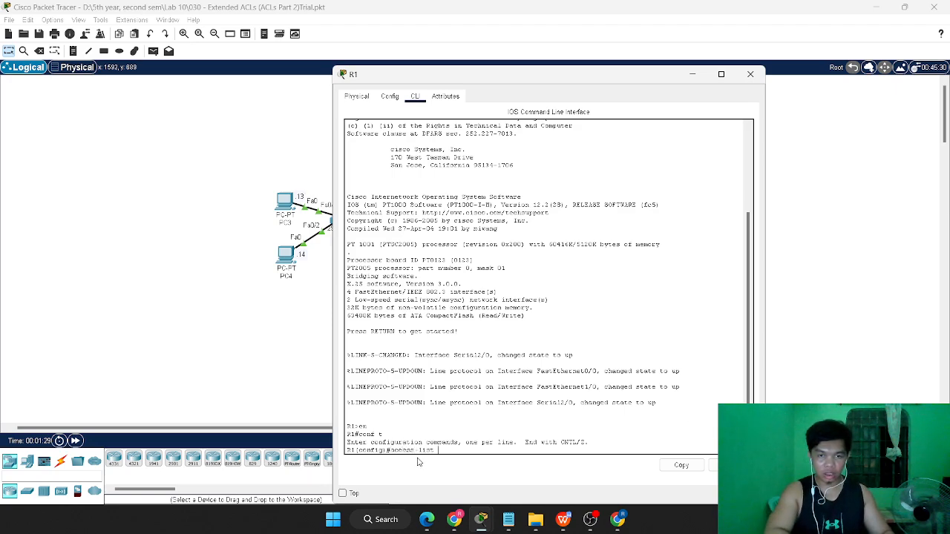
text( ?)
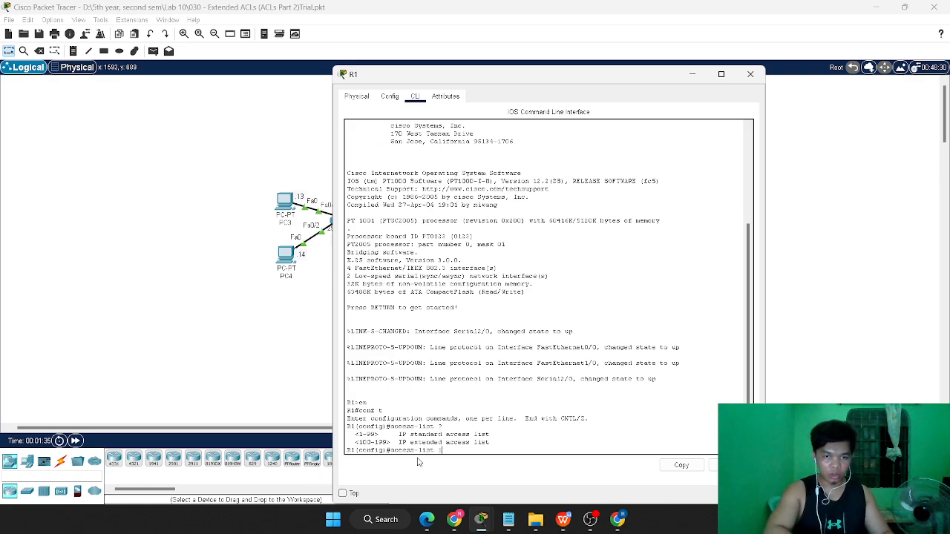
text(00 ?)
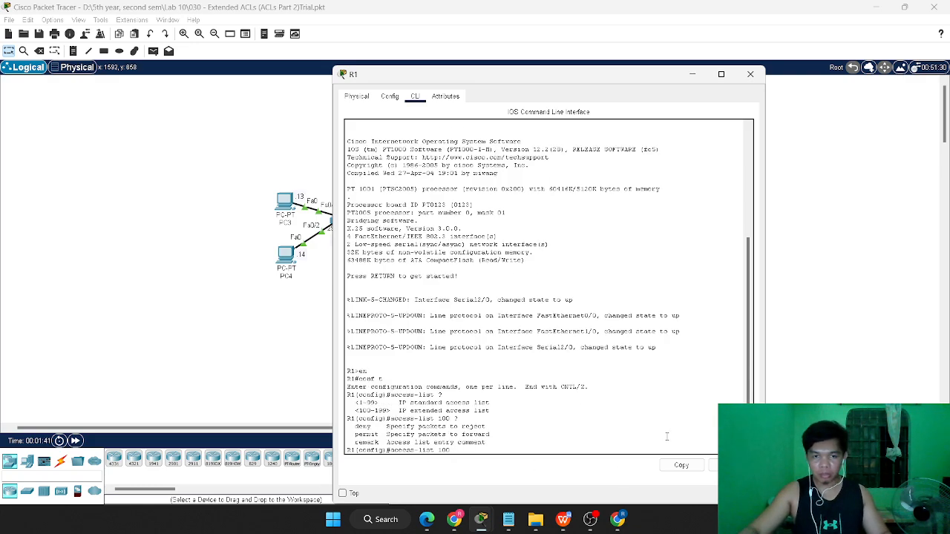
text(permit ?)
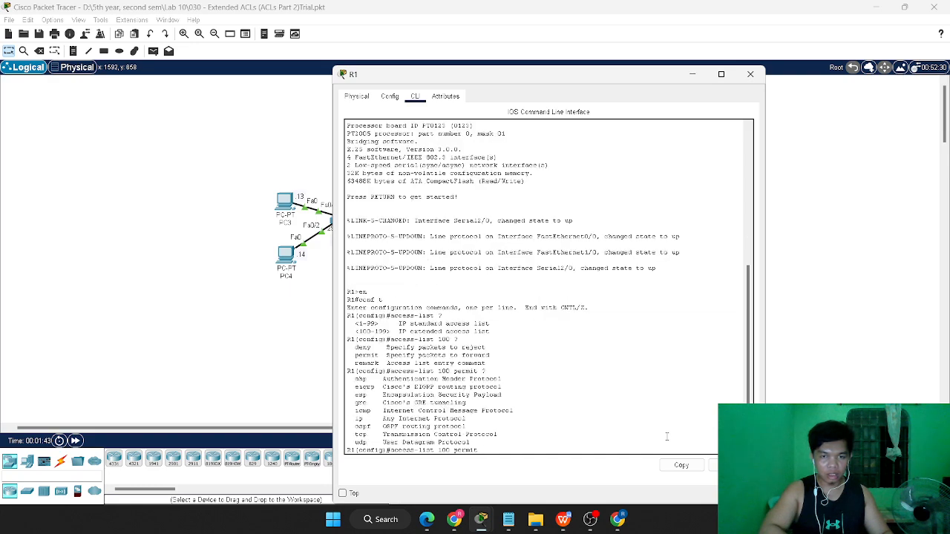
text( ip ?host)
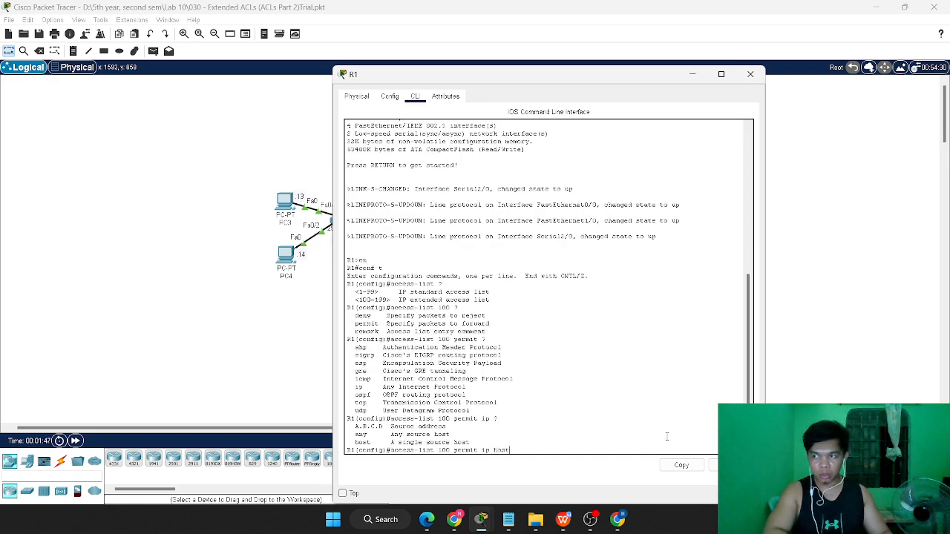
key(alt+Tab)
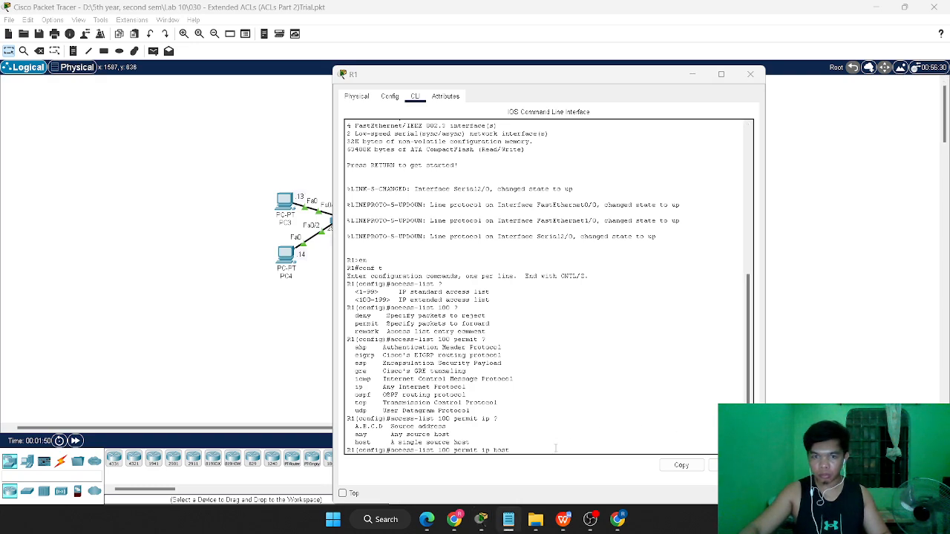
key(alt+Tab)
text(1)
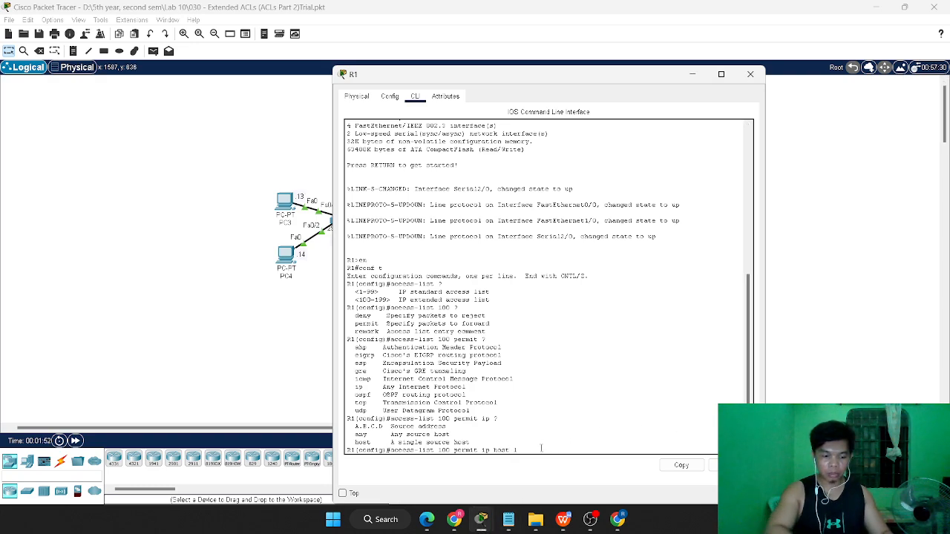
text(9)
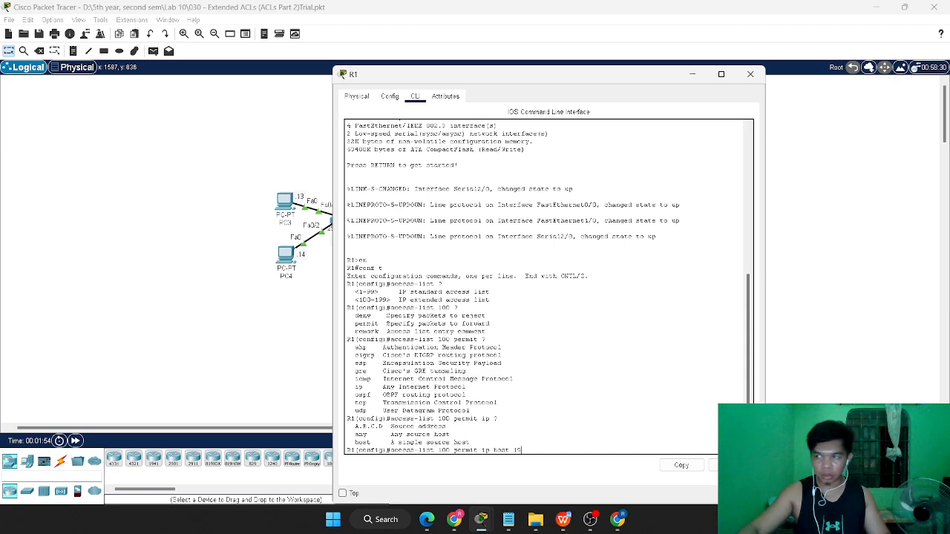
text(2.)
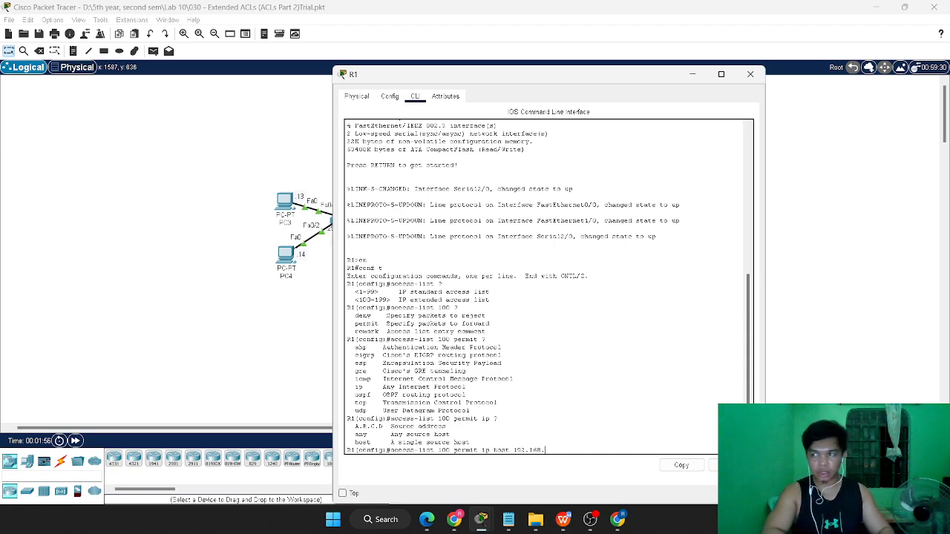
text(168.1.11 hos)
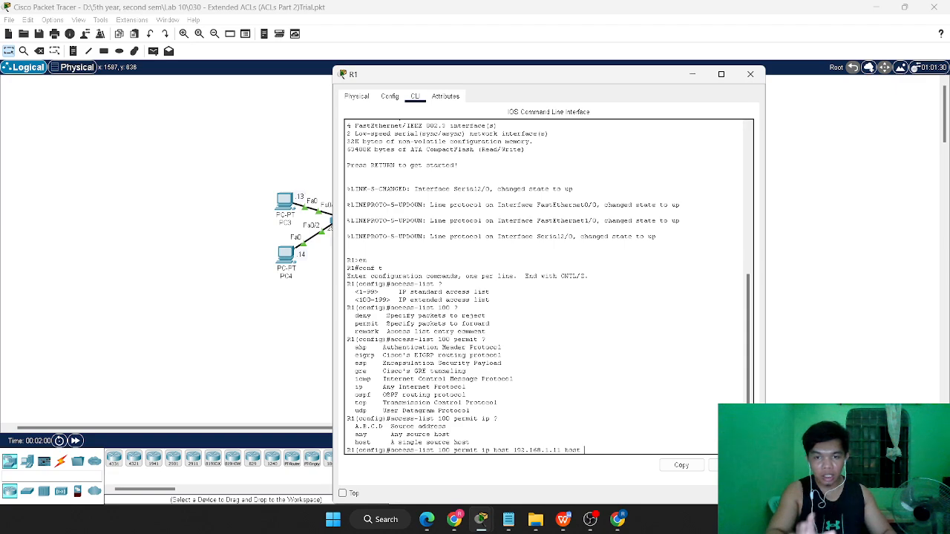
text(t)
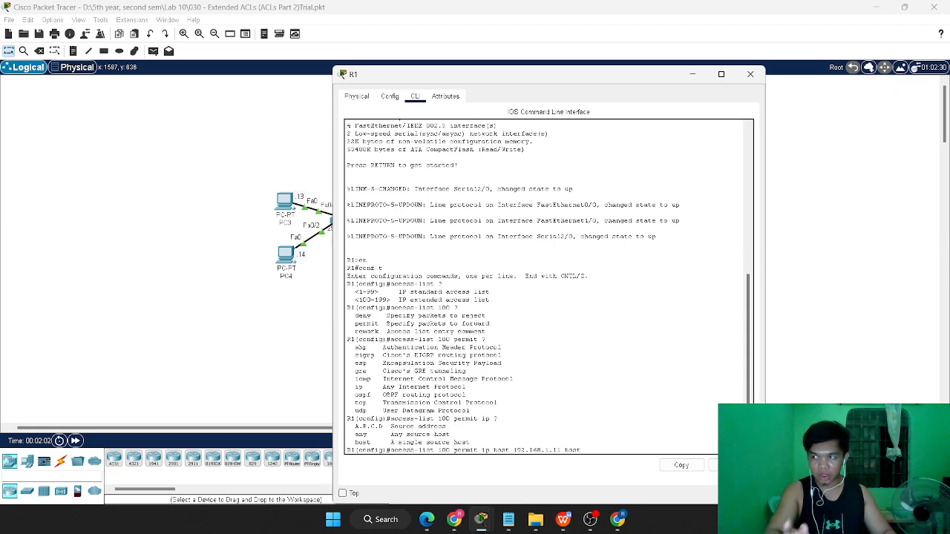
text( 192.168.)
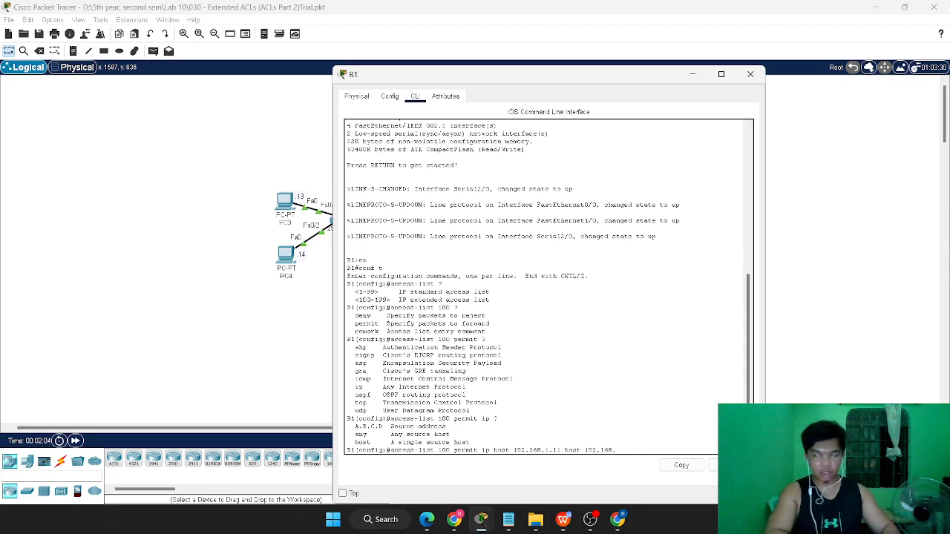
text(3.100)
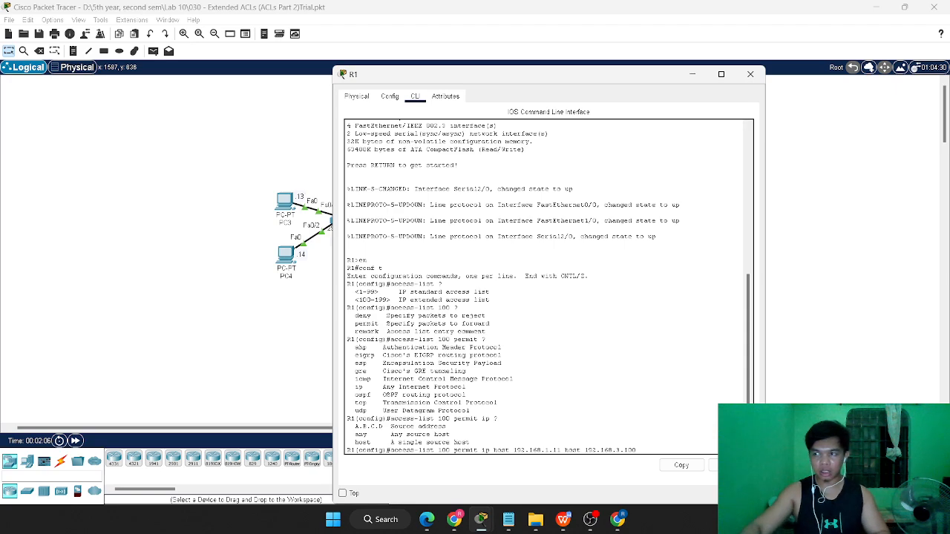
key(Return)
Add an access list 100 entry on R1 denying IP from any source to host 192.168.3.100
key(alt+Tab)
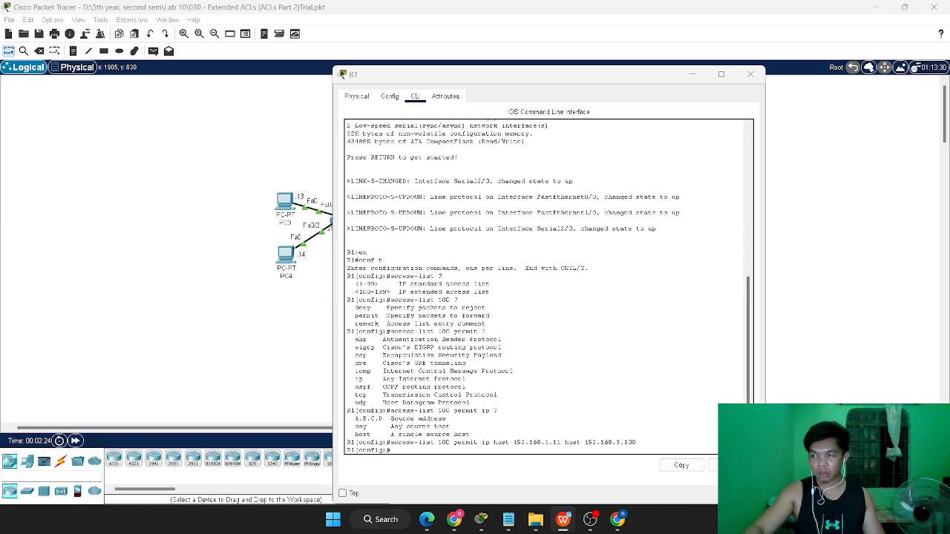
click(440, 449)
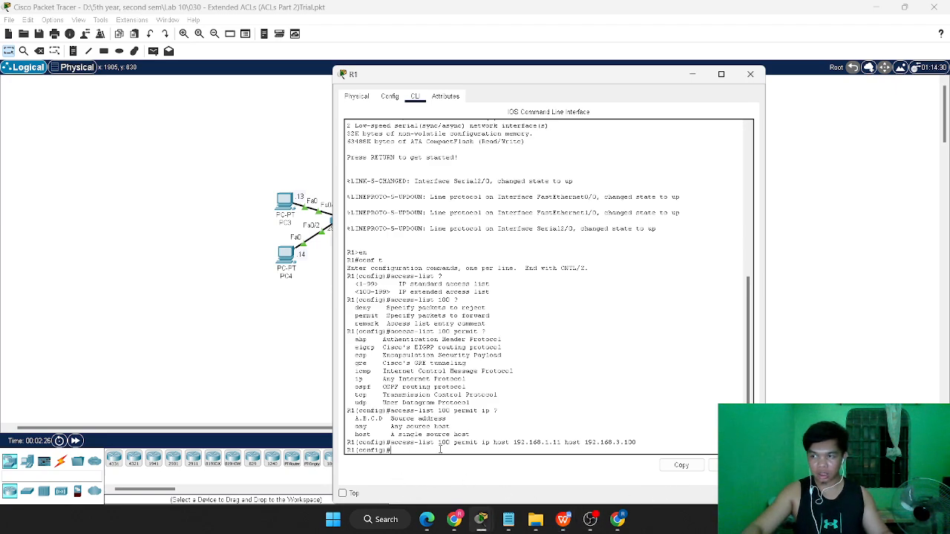
text(access-)
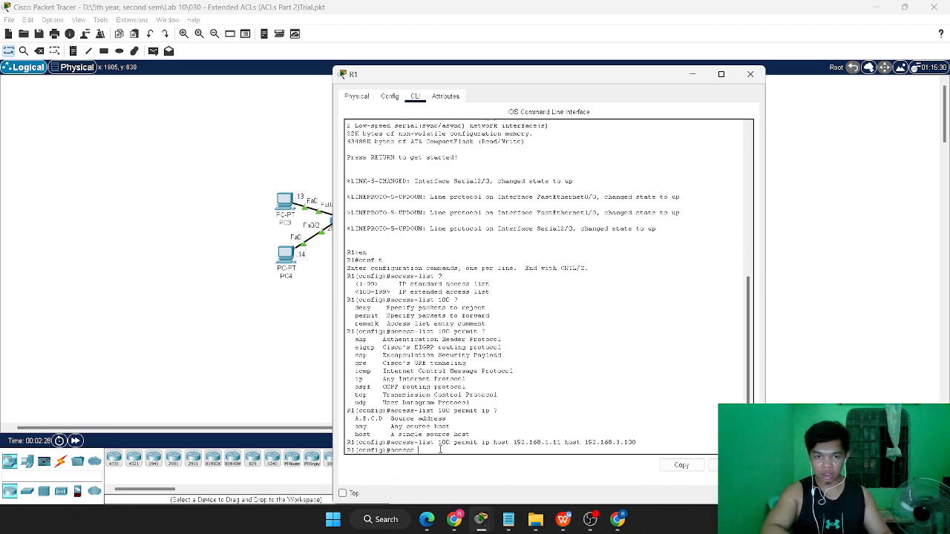
text(list)
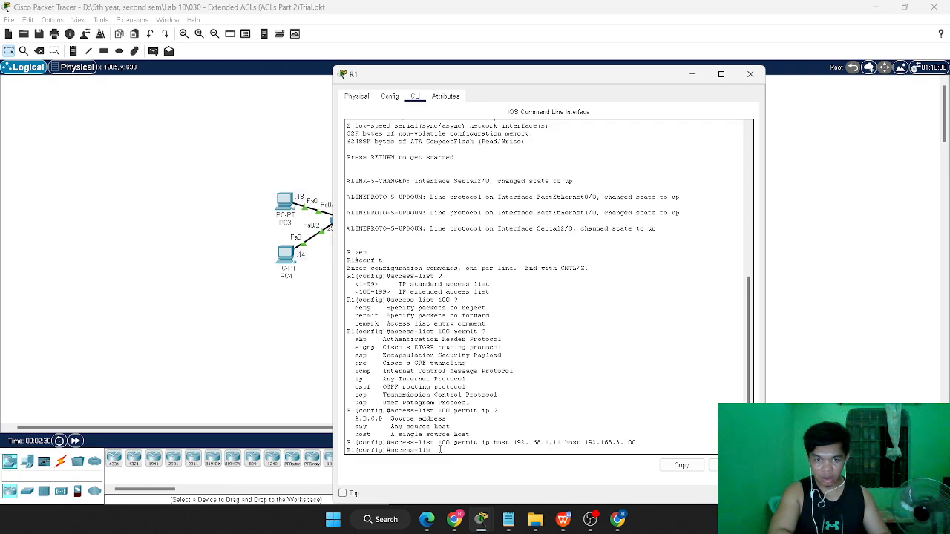
text( 100 deny )
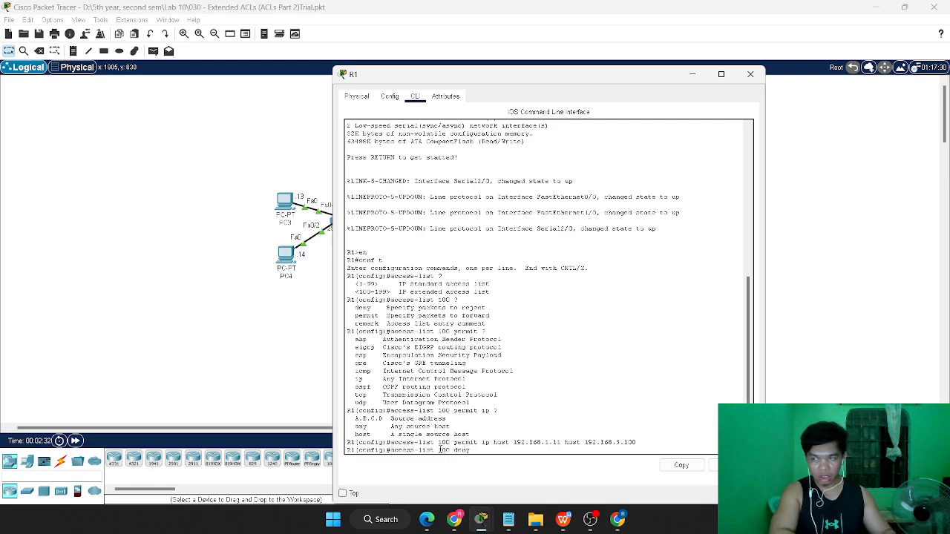
text(ip)
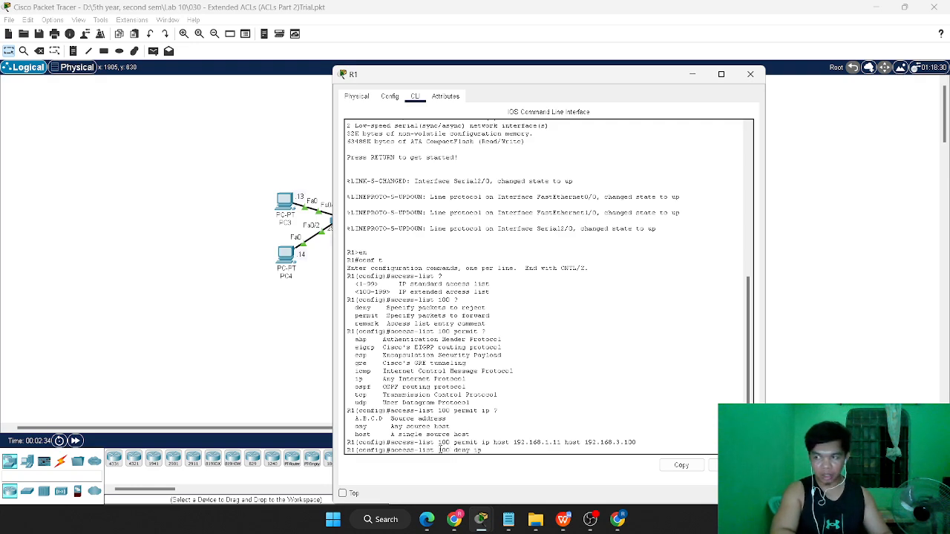
text( any host)
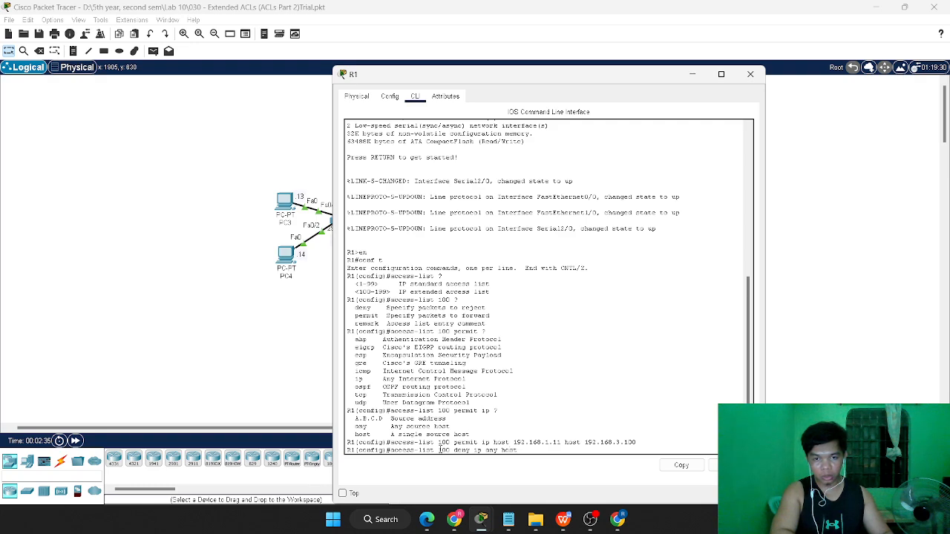
text( 192.16)
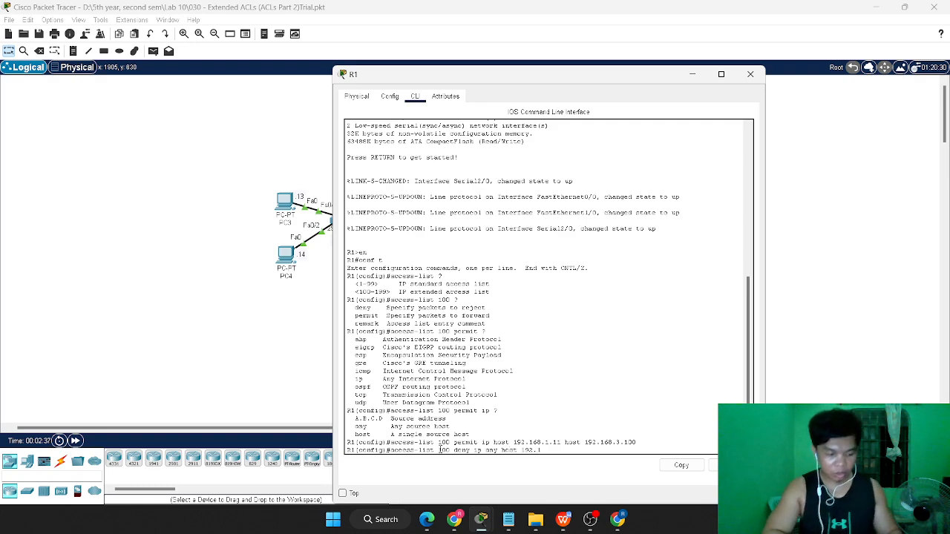
text(8.)
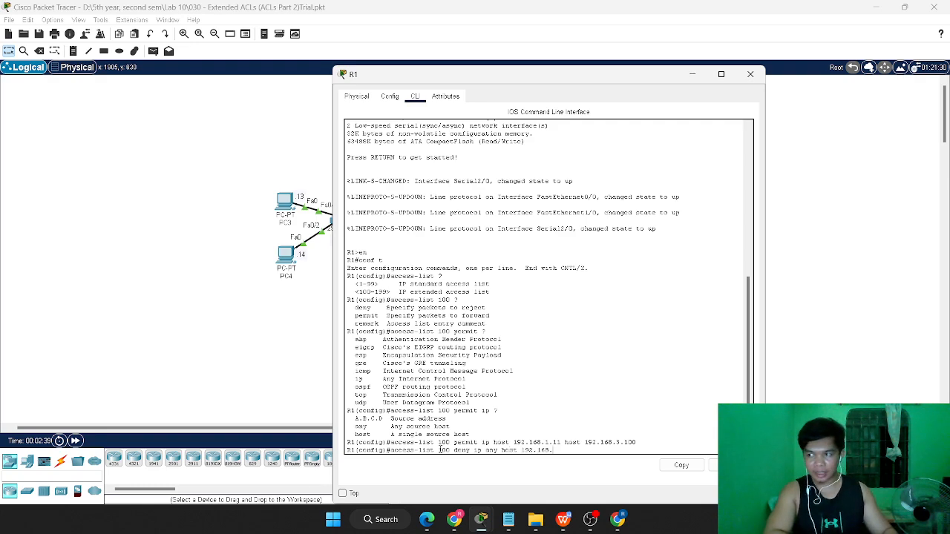
text(3.100)
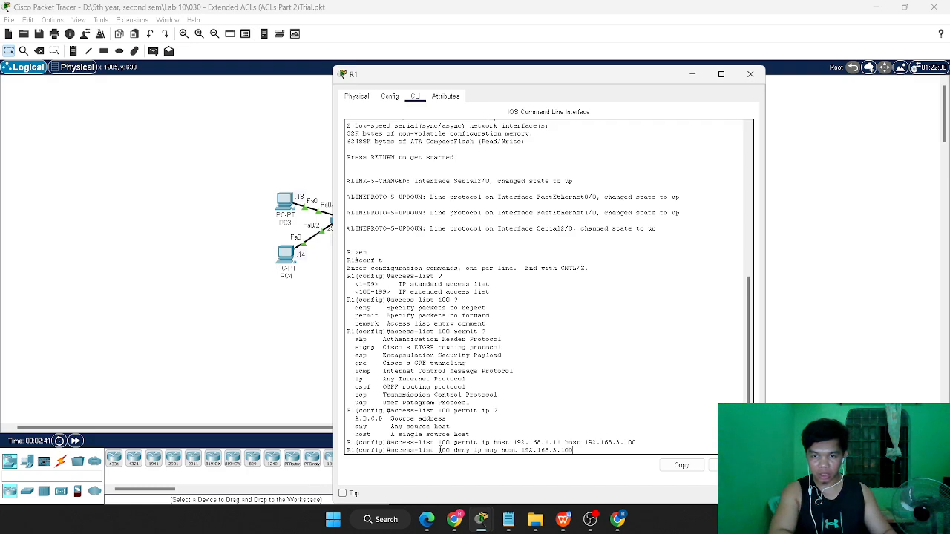
key(Return)
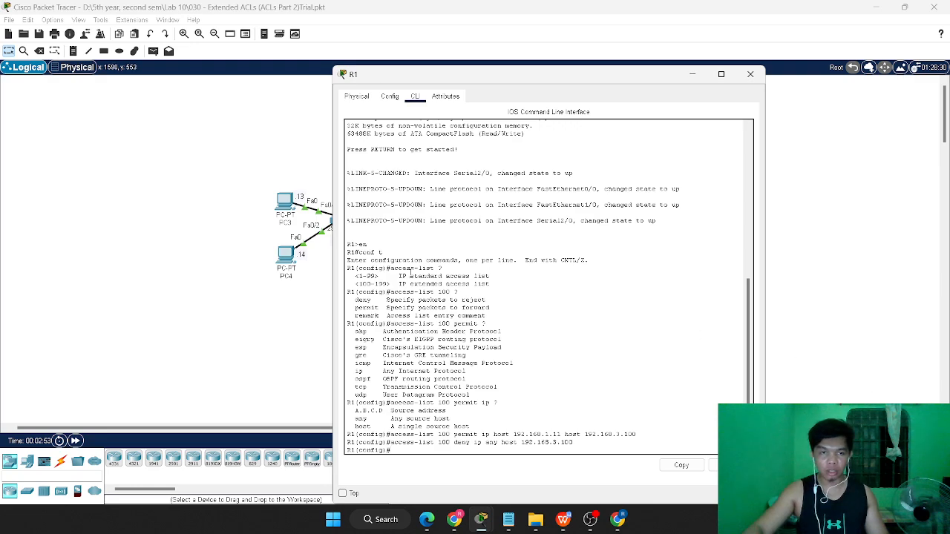
Add an access list 100 entry permitting IP from network 192.168.2.0 with wildcard 0.0.0.255 to host 192.168.3.101, after rechecking the ACL requirements
click(296, 296)
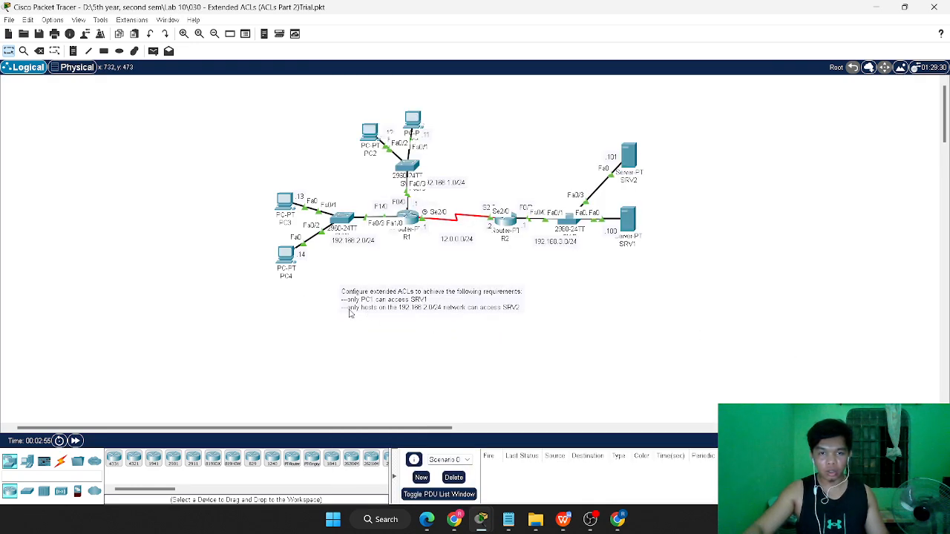
key(alt+Tab)
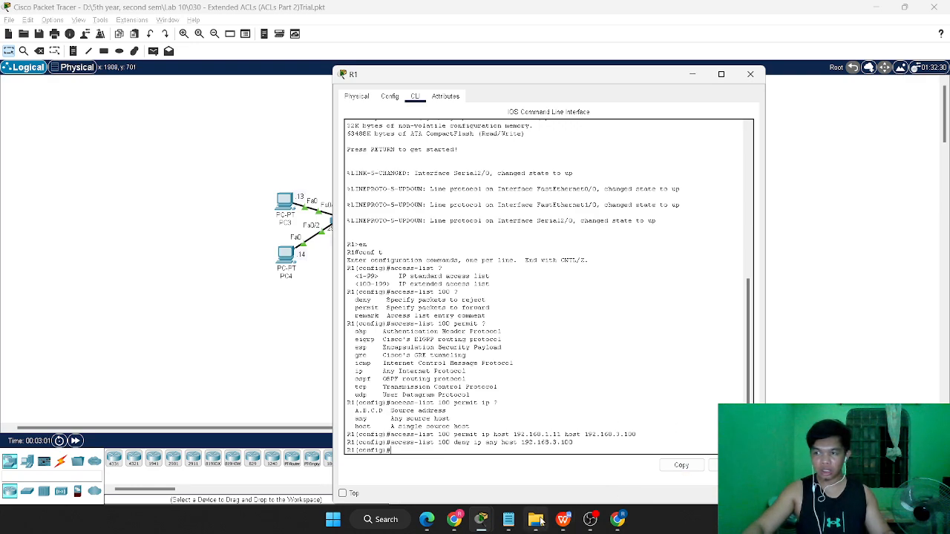
mouse_move(541, 521)
text(access)
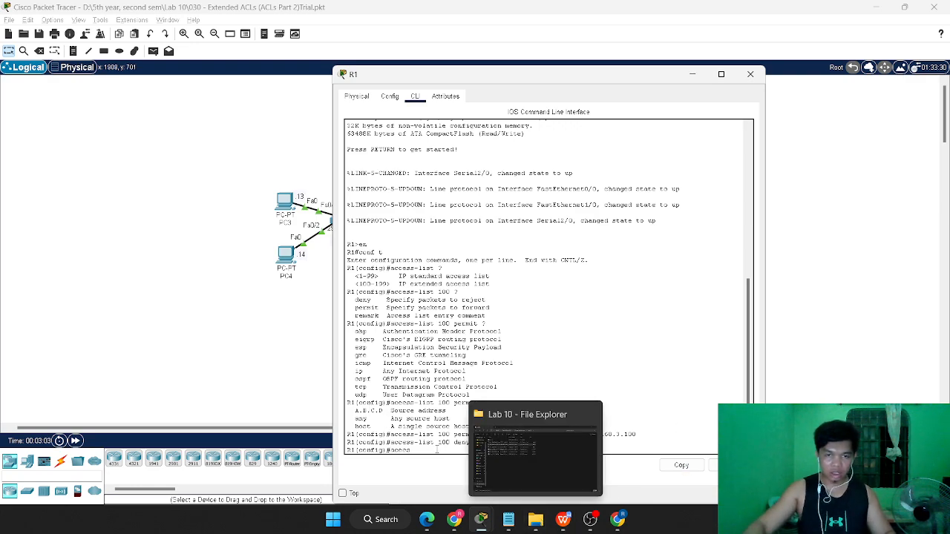
text(-list)
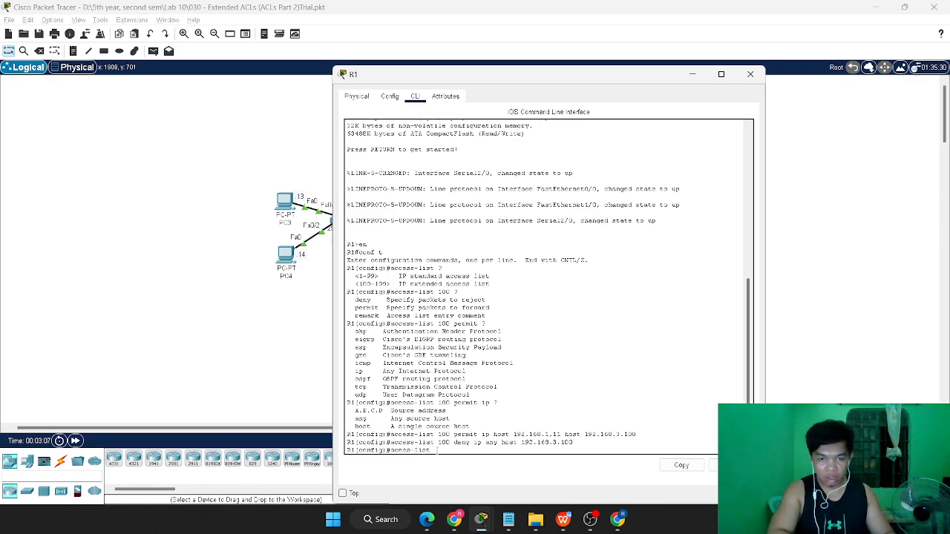
key(BackSpace)
key(BackSpace)
key(BackSpace)
key(BackSpace)
key(BackSpace)
text(-list)
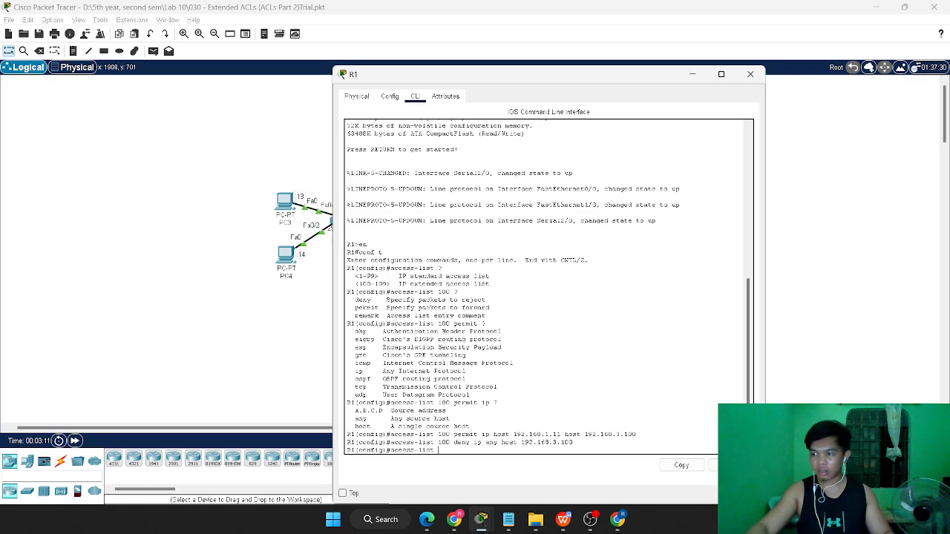
key(alt+Tab)
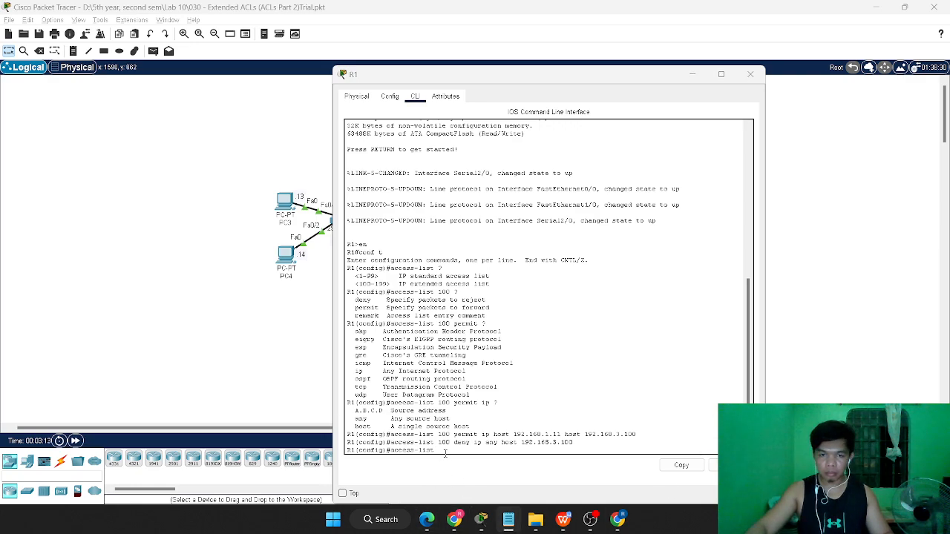
click(481, 519)
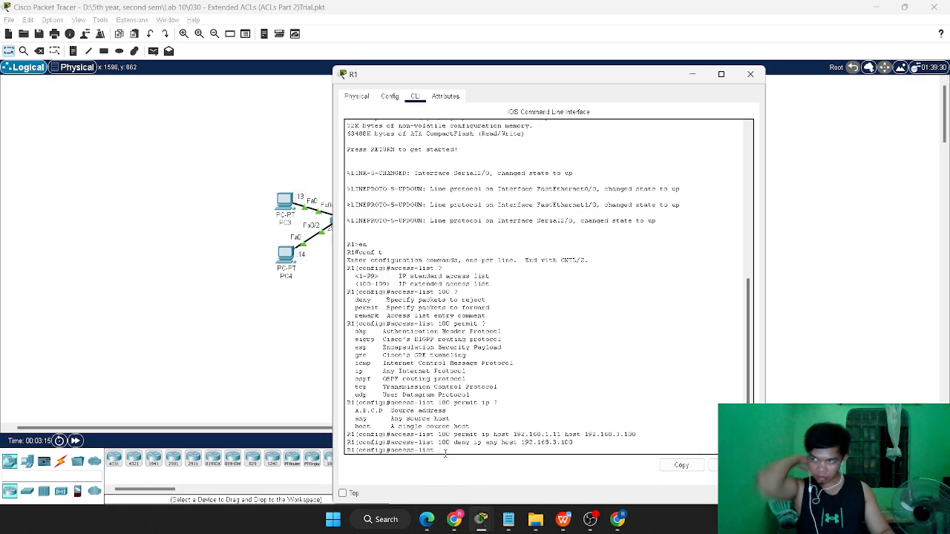
text(pe)
key(BackSpace)
key(BackSpace)
text(per)
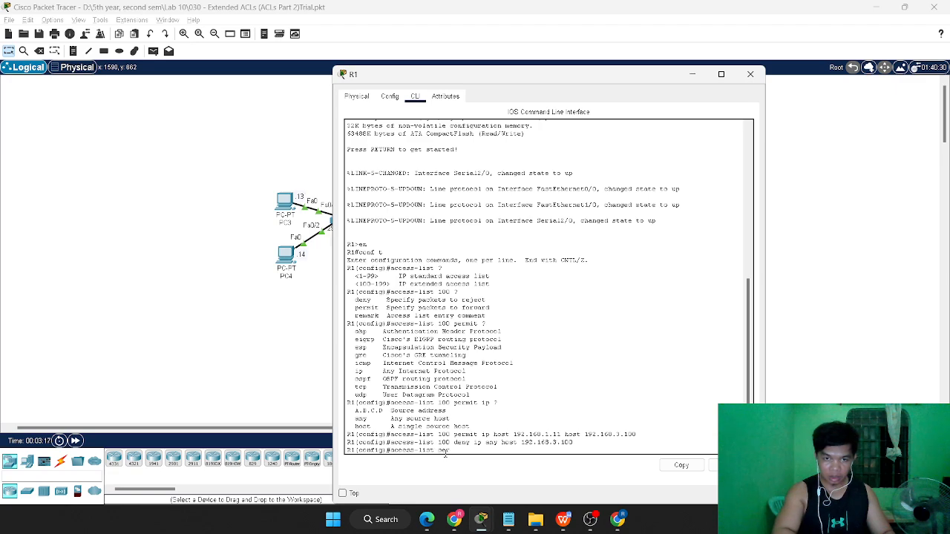
key(BackSpace)
key(BackSpace)
key(BackSpace)
text(100 permit )
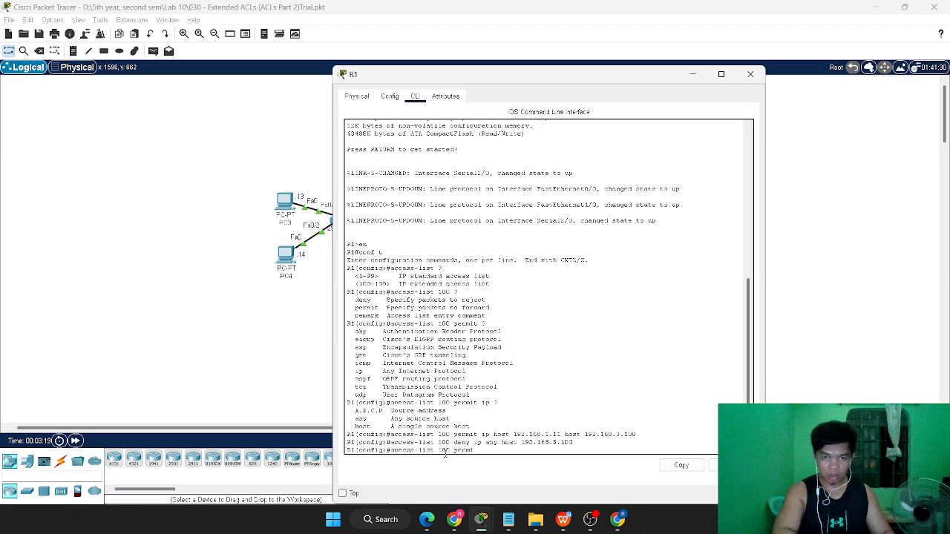
text(ip)
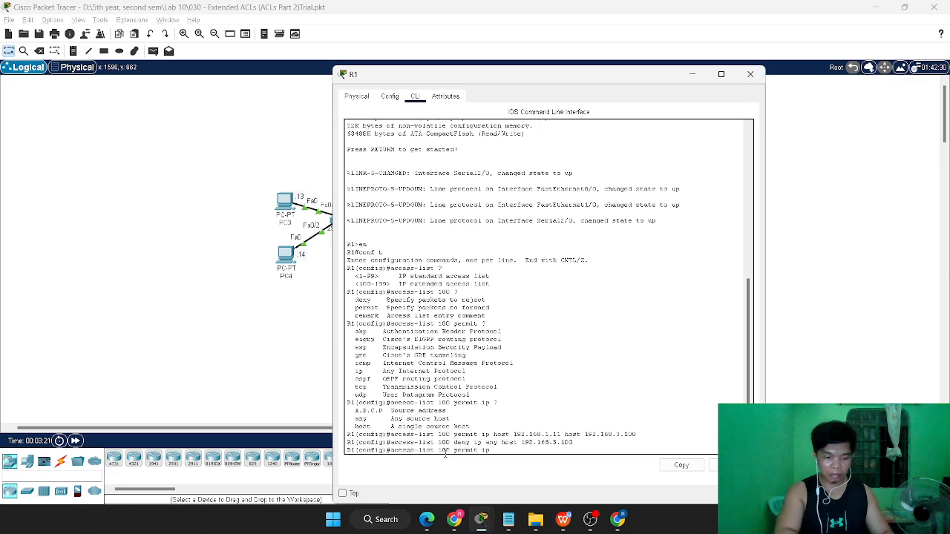
text( 192.168.2.)
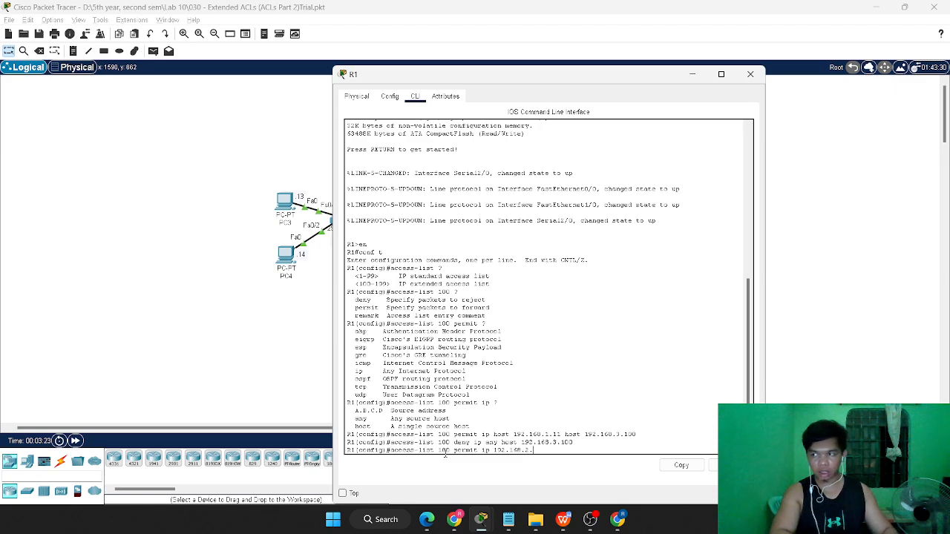
text(0 0)
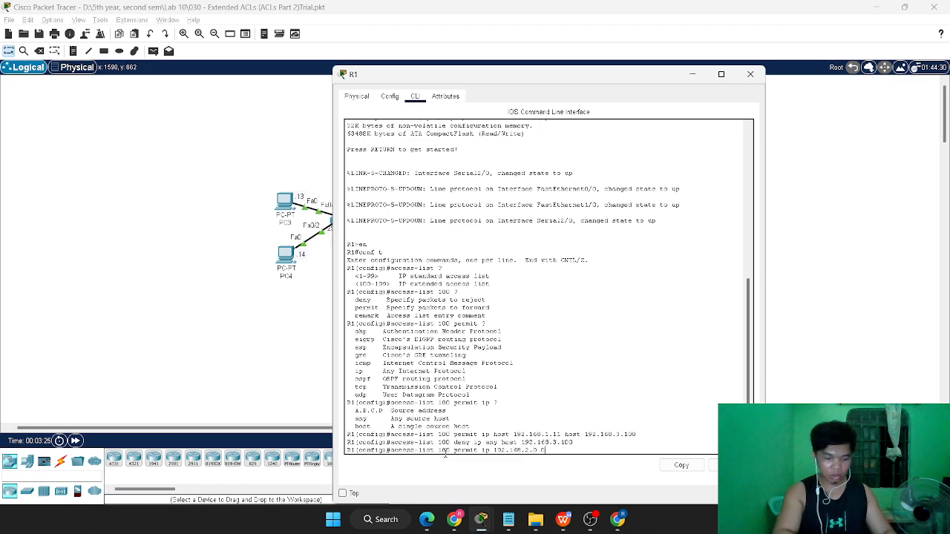
text(.0.0.255)
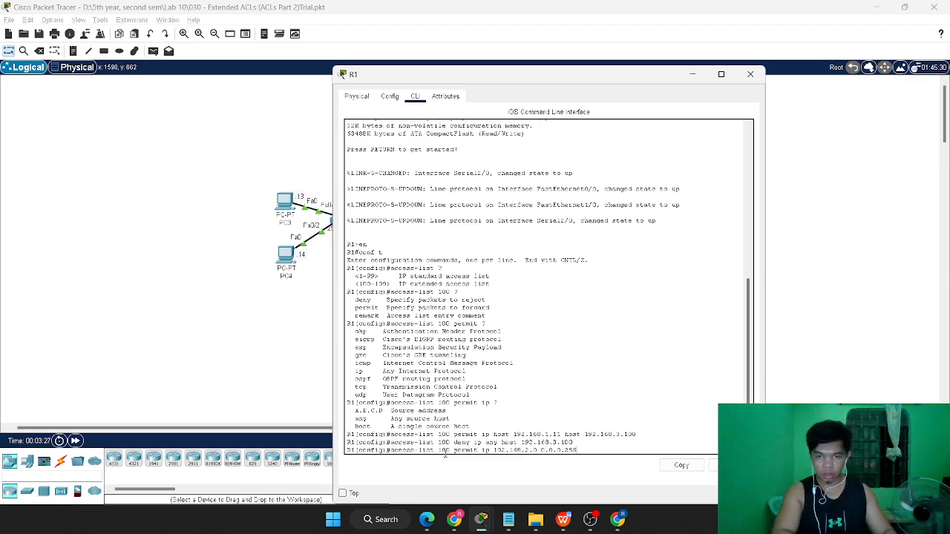
text( host 192.)
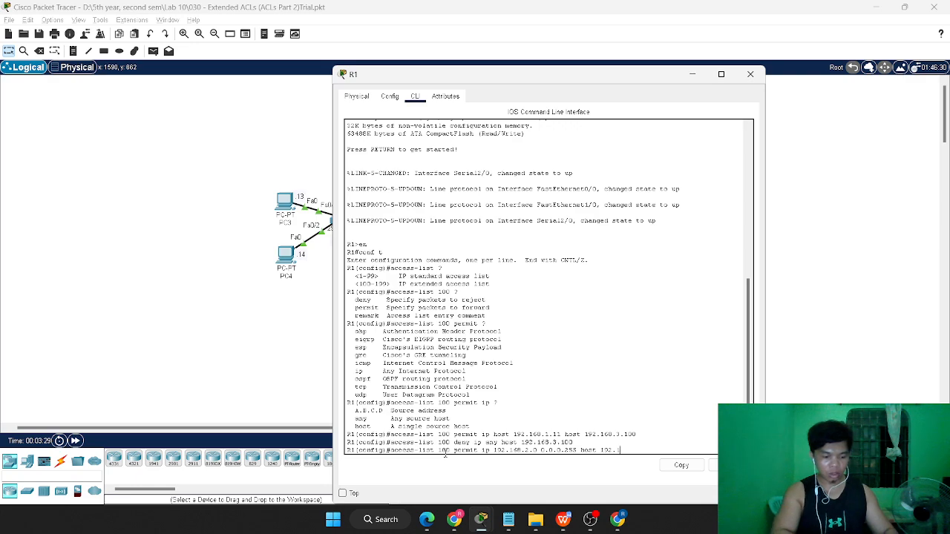
text(168.3.10)
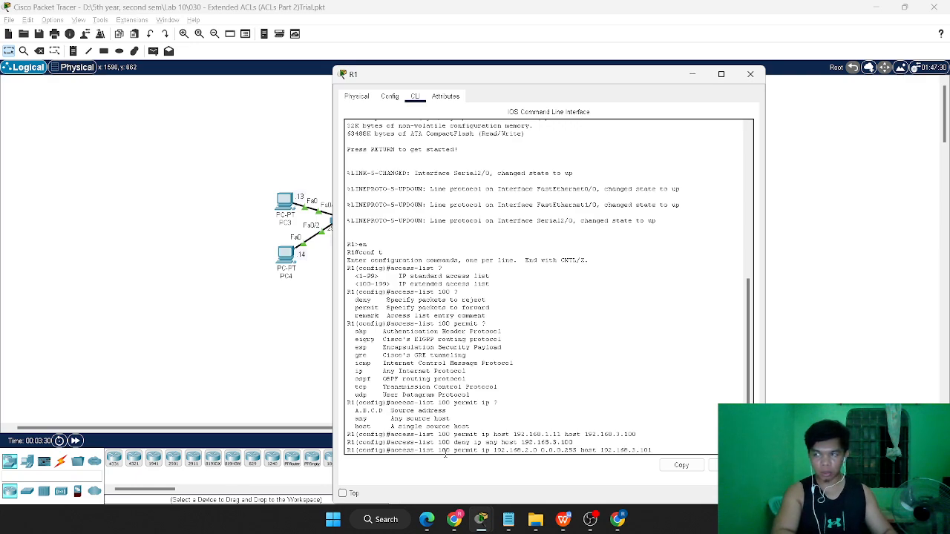
text(1)
key(Return)
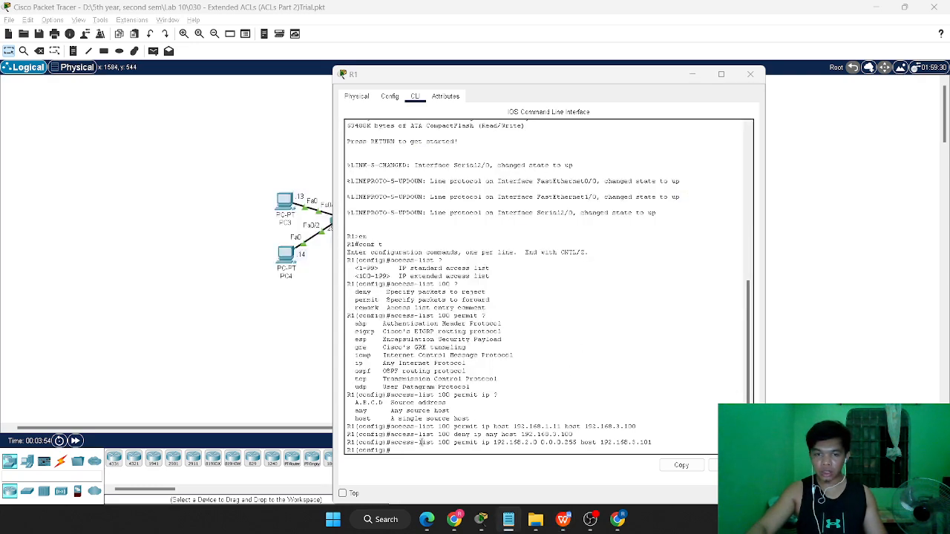
Add an access list 100 entry on R1 denying IP from any source to host 192.168.3.101
text(access)
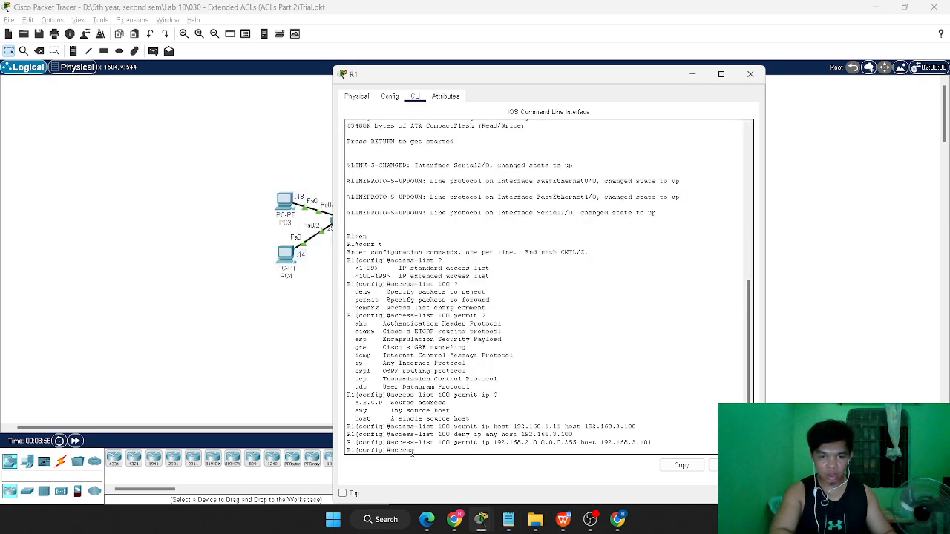
text(-list 1)
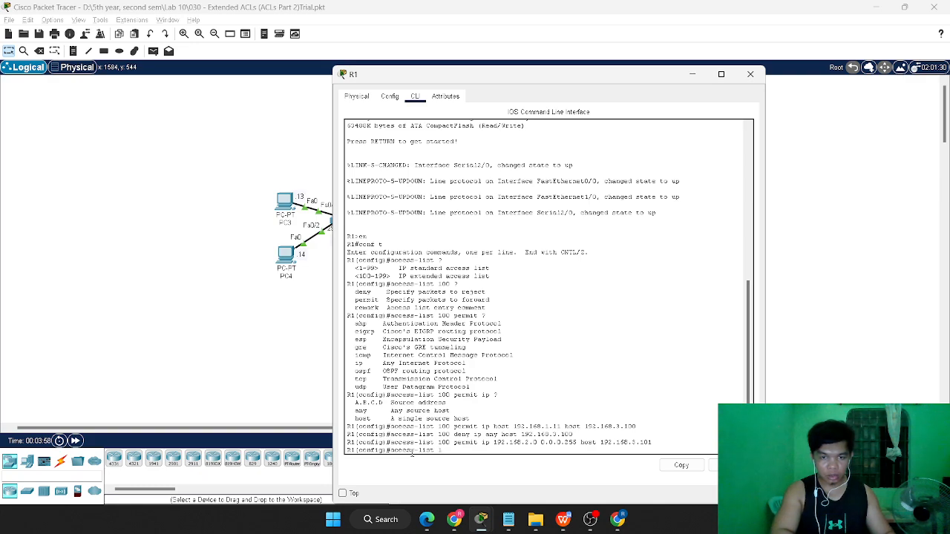
text(00 deny ip any)
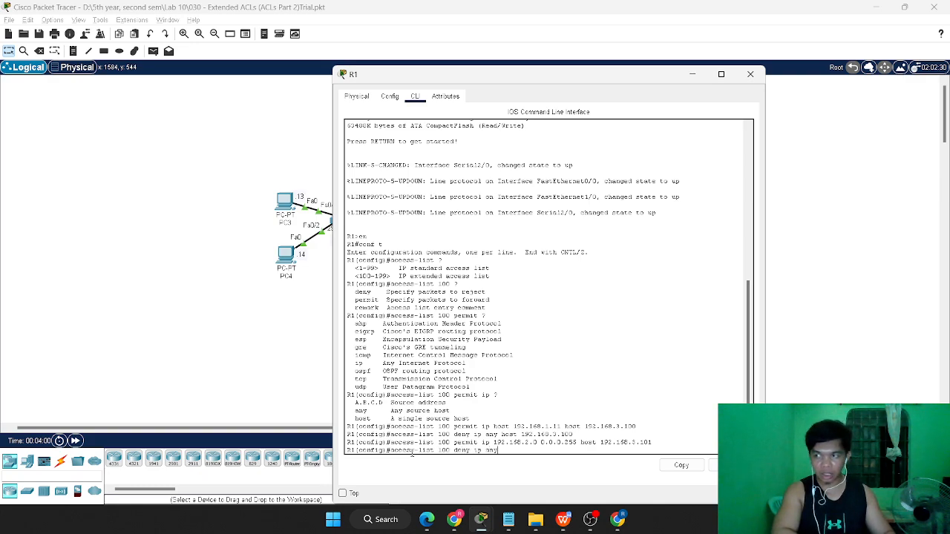
text( host )
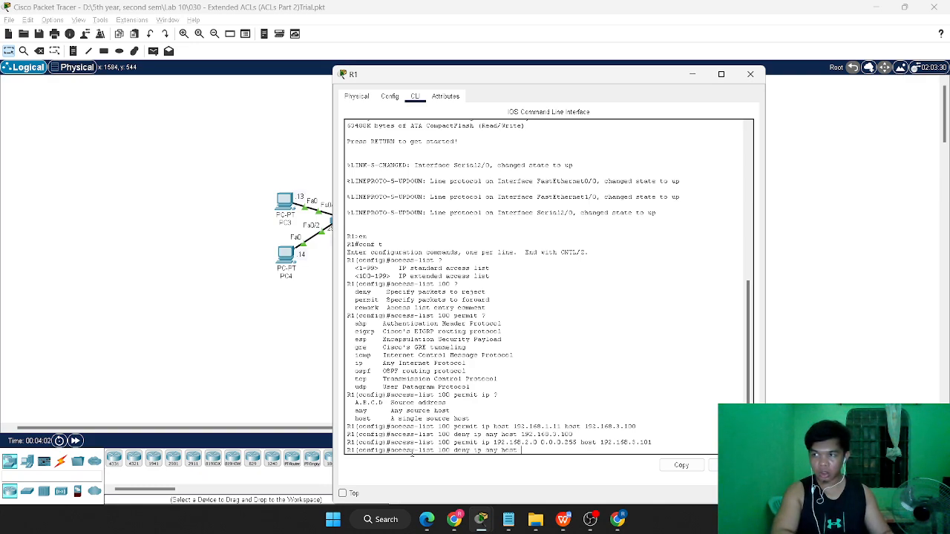
text(192.168.3.)
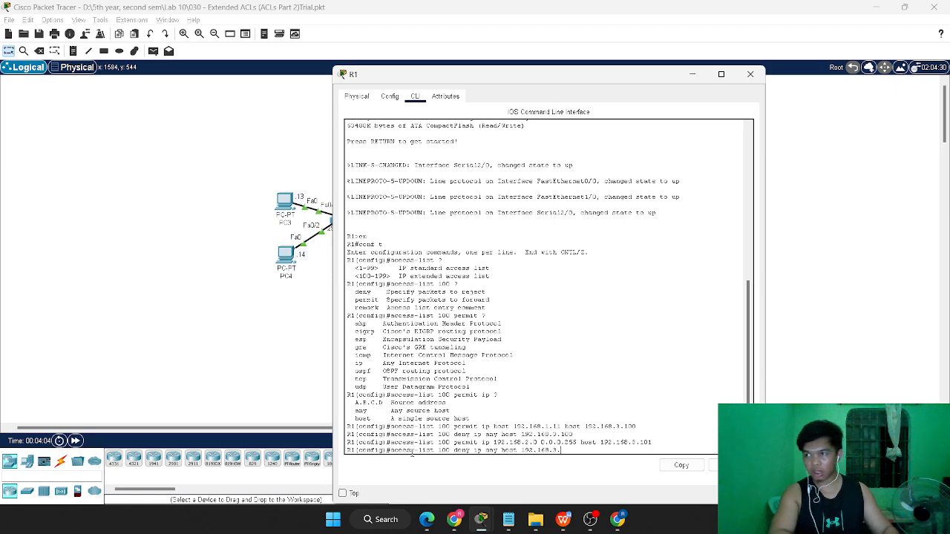
text(101)
key(Return)
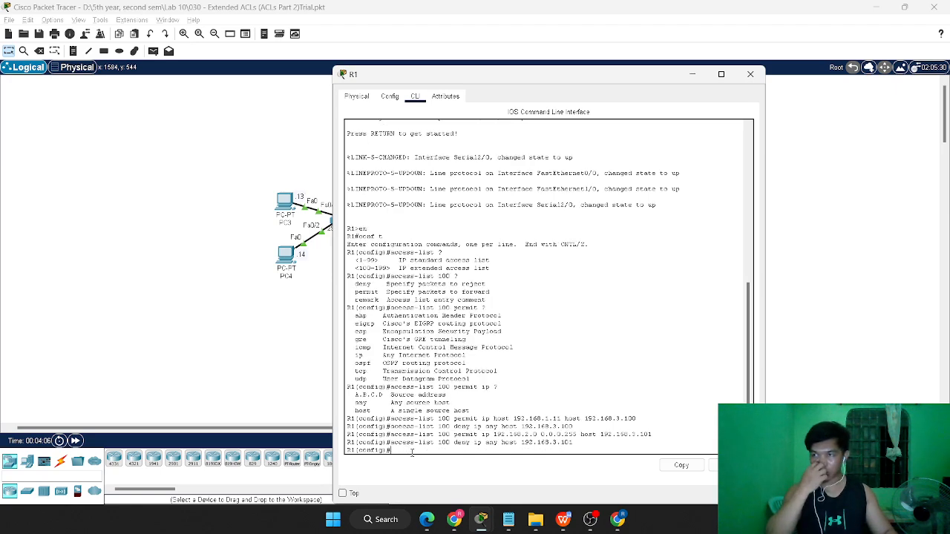
Try to add an entry permitting IP from any source to any destination with "access-list permit ip any any"
key(alt+Tab)
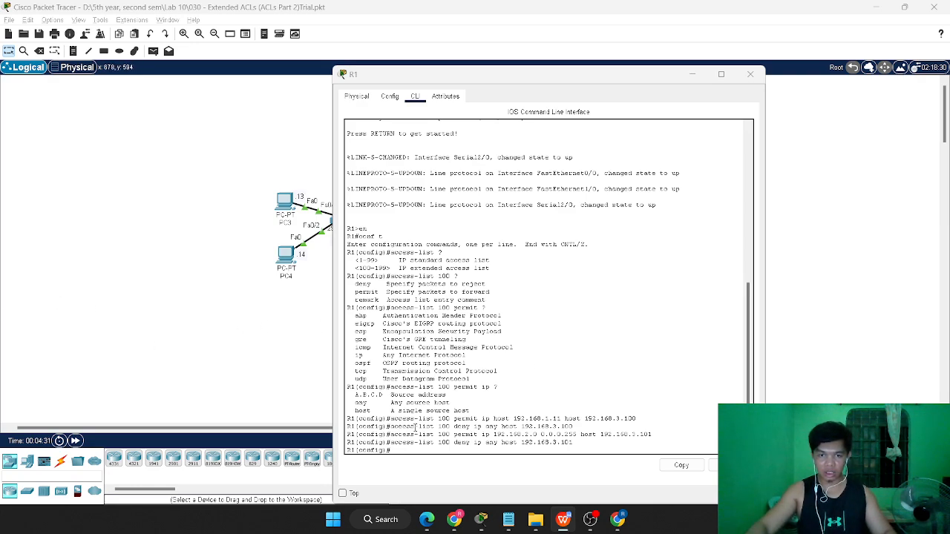
click(416, 429)
text(access-li)
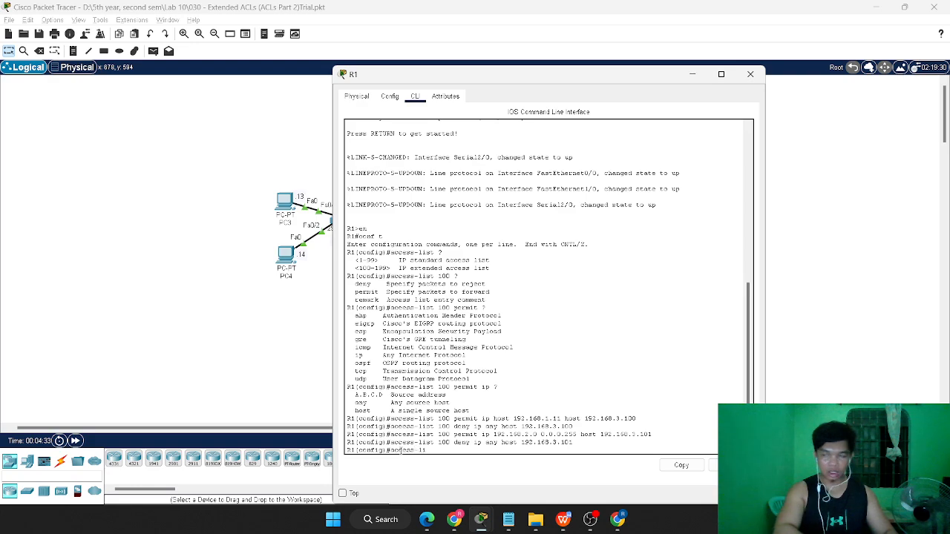
text(st permit )
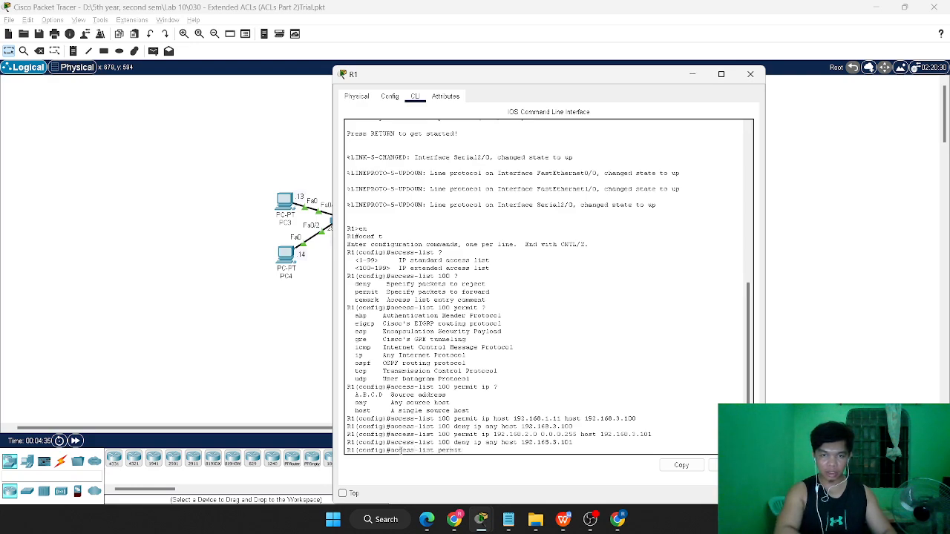
text(ip any any)
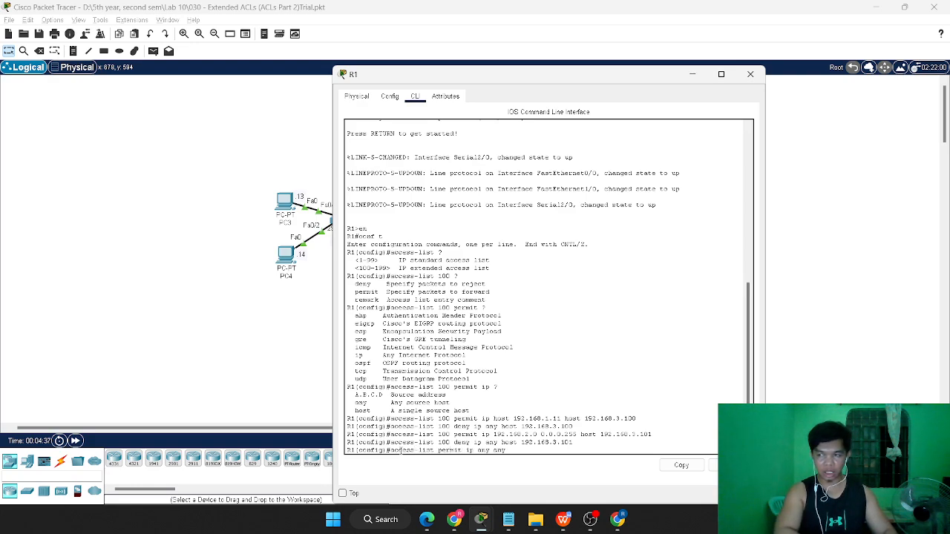
key(Return)
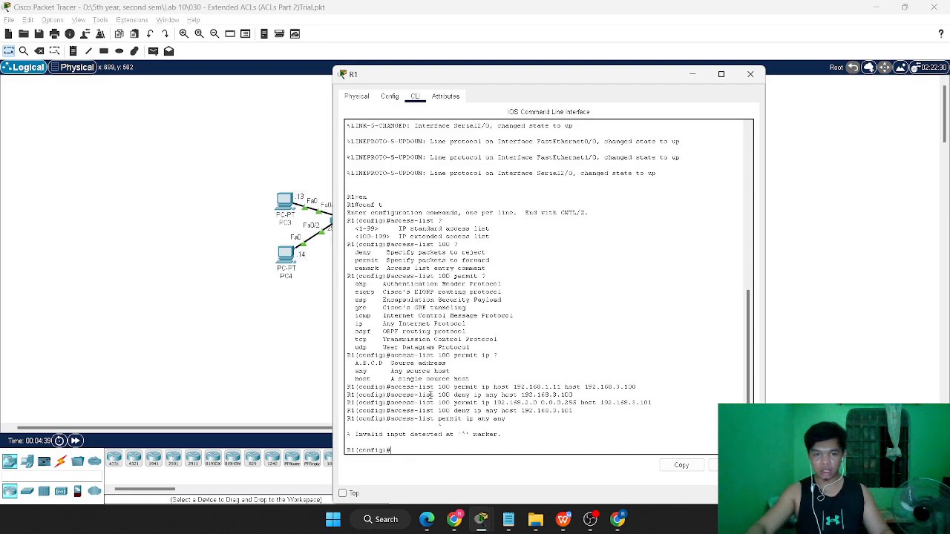
Correct the last command by inserting list number 100 and run it as "access-list 100 permit ip any any"
key(Up)
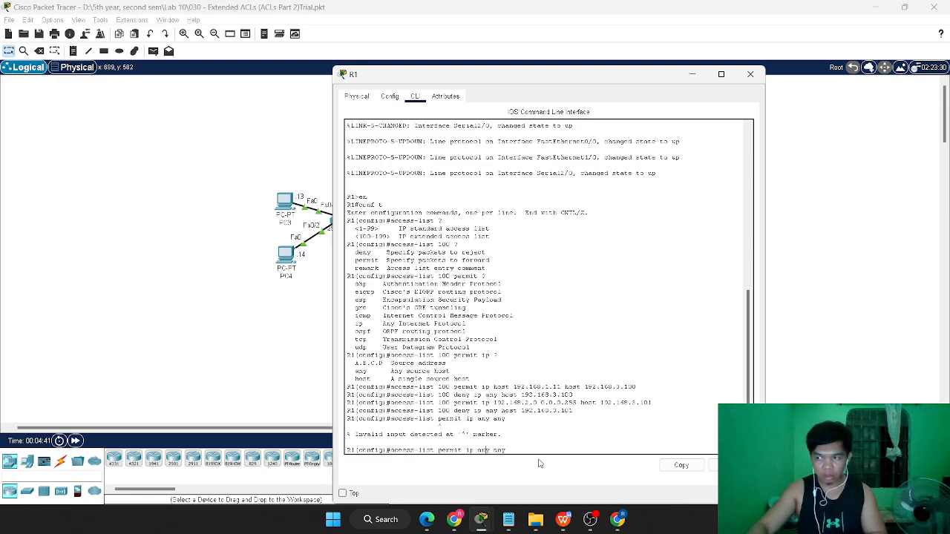
key(Left)
key(Left)
key(Left)
key(Left)
key(Left)
key(Left)
key(Left)
key(Left)
key(Left)
key(Left)
key(Left)
key(Left)
key(Left)
key(Left)
key(Left)
key(Left)
key(Left)
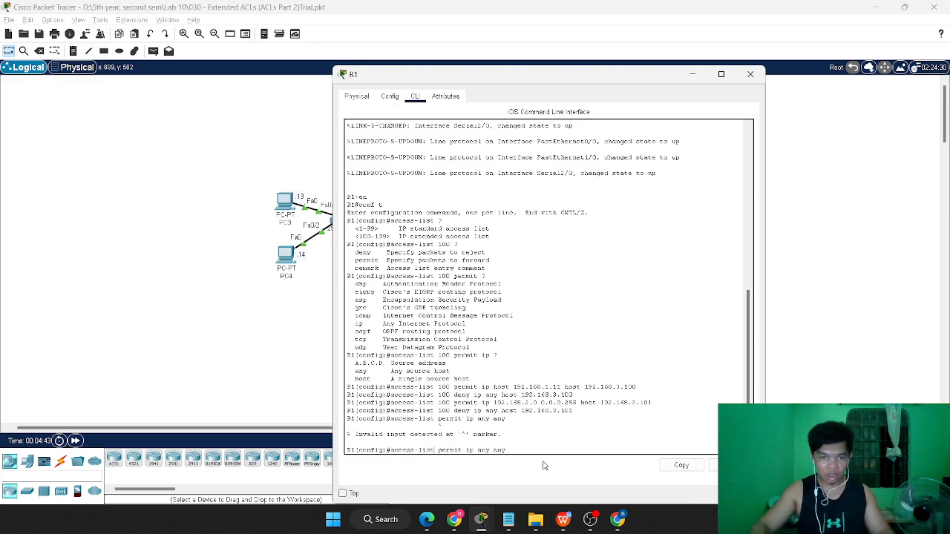
text(100)
key(Return)
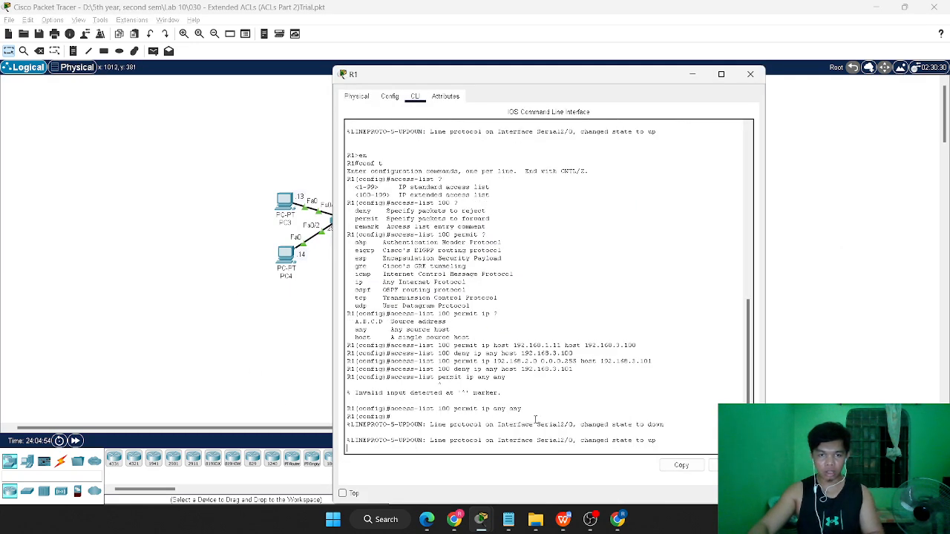
Apply access list 100 outbound on R1's interface s2/0 using "ip access-group 100 out"
key(Up)
key(Down)
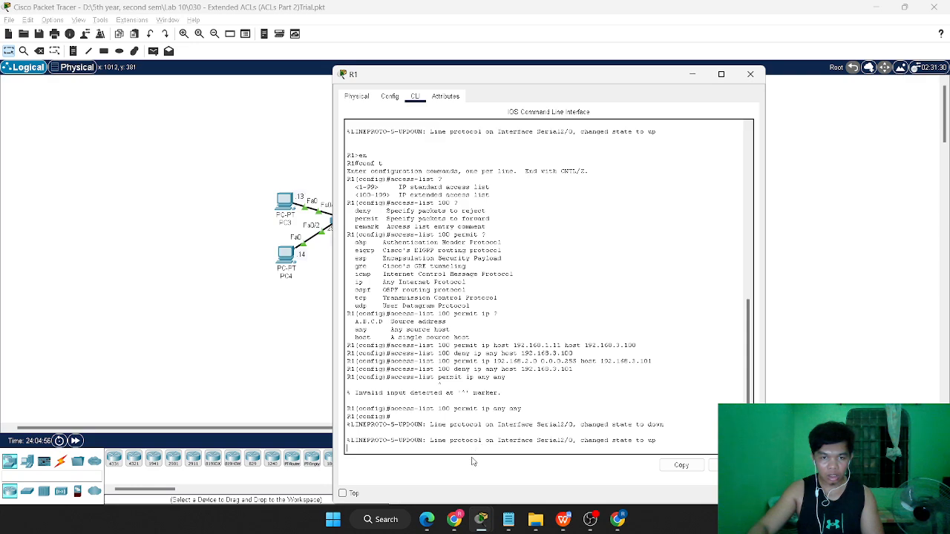
key(Return)
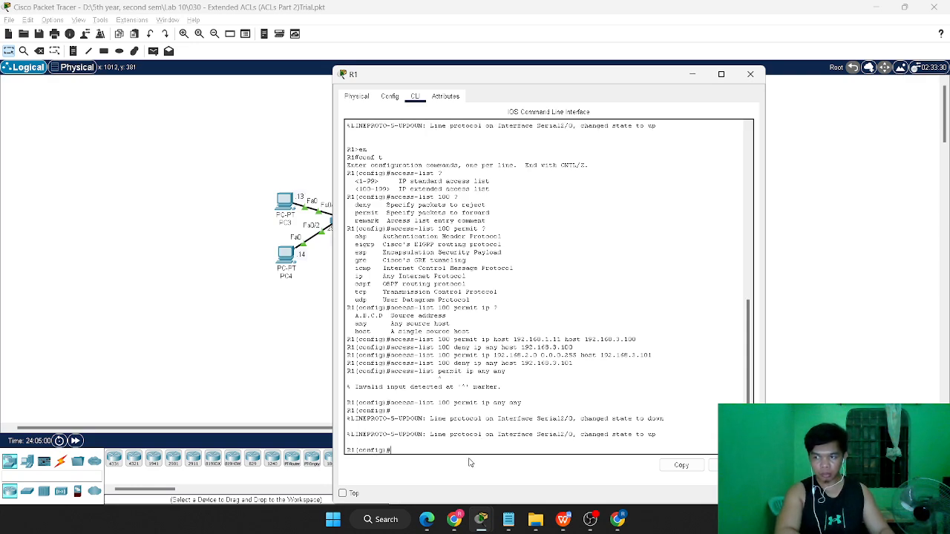
text(int s)
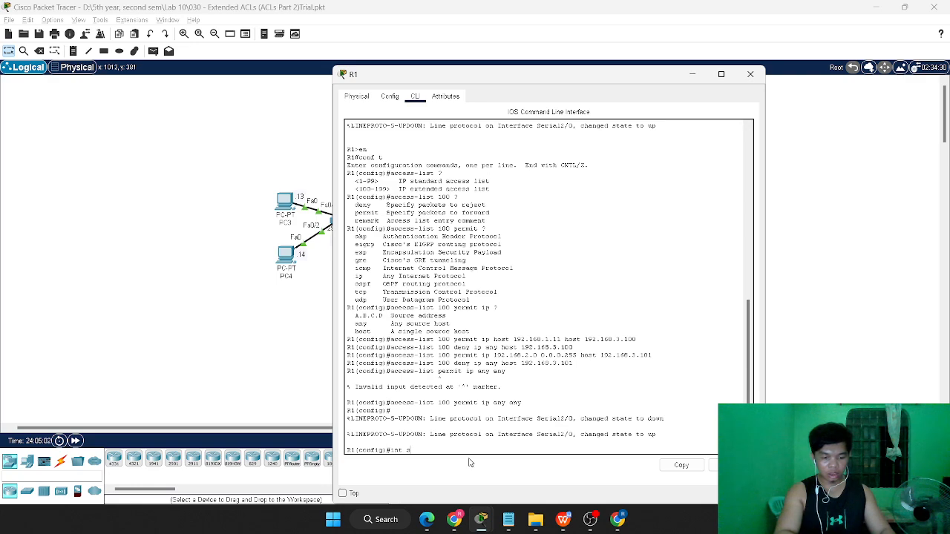
text(e2)
text(/0)
key(Return)
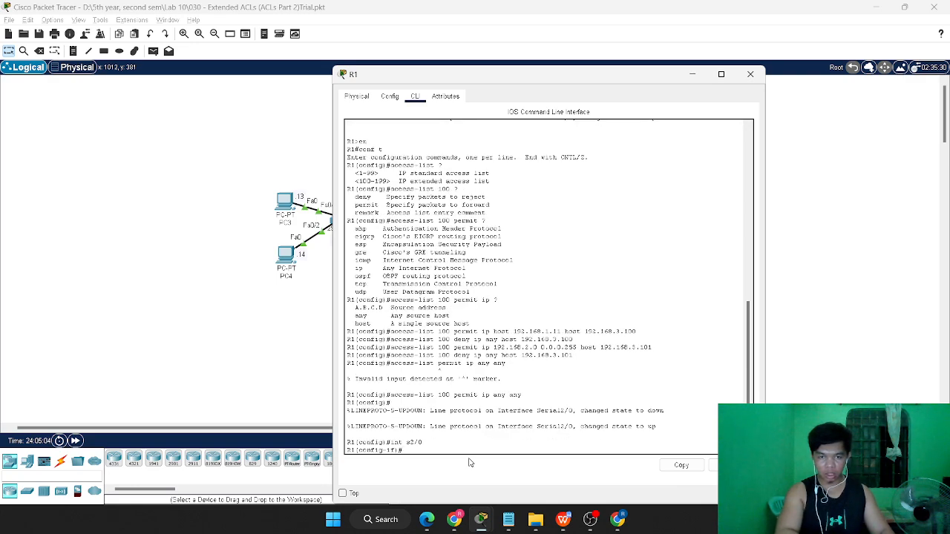
text(ip access)
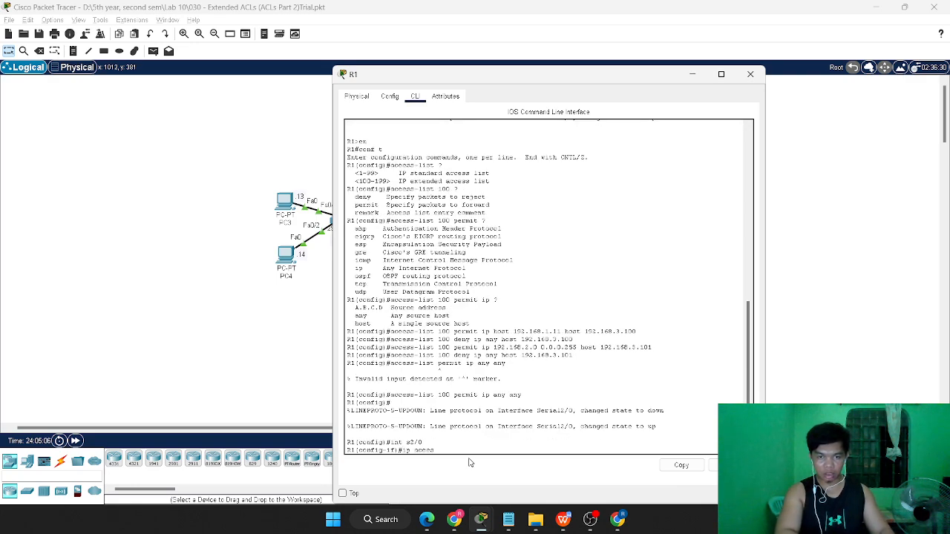
text(-group)
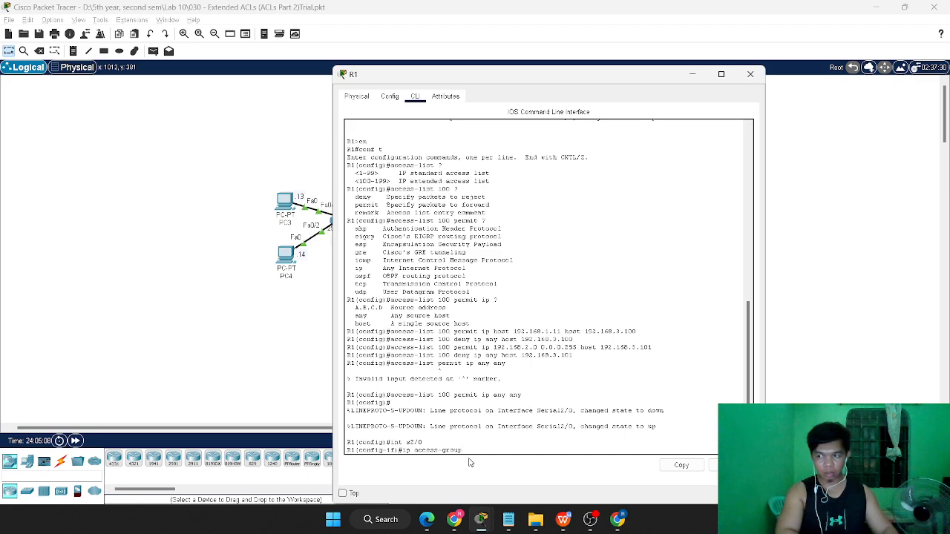
text( 100 out)
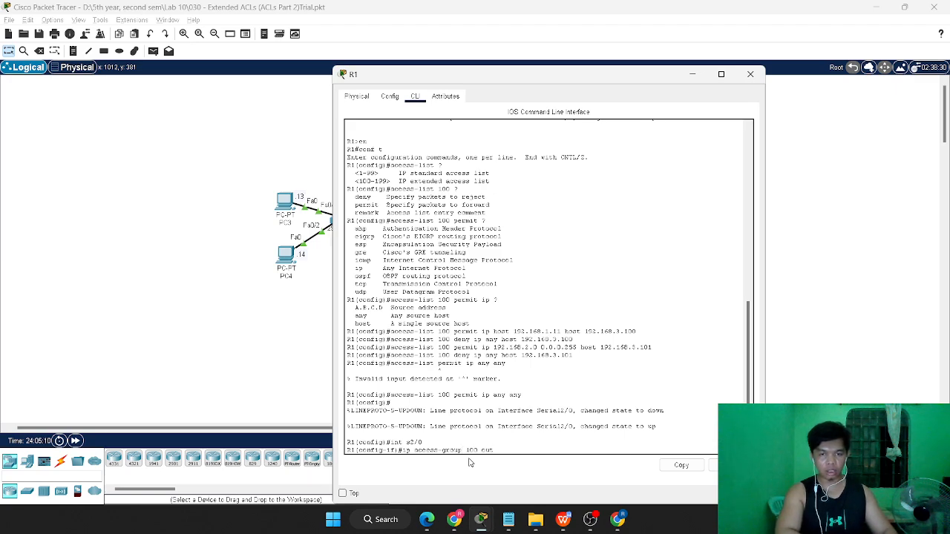
key(Return)
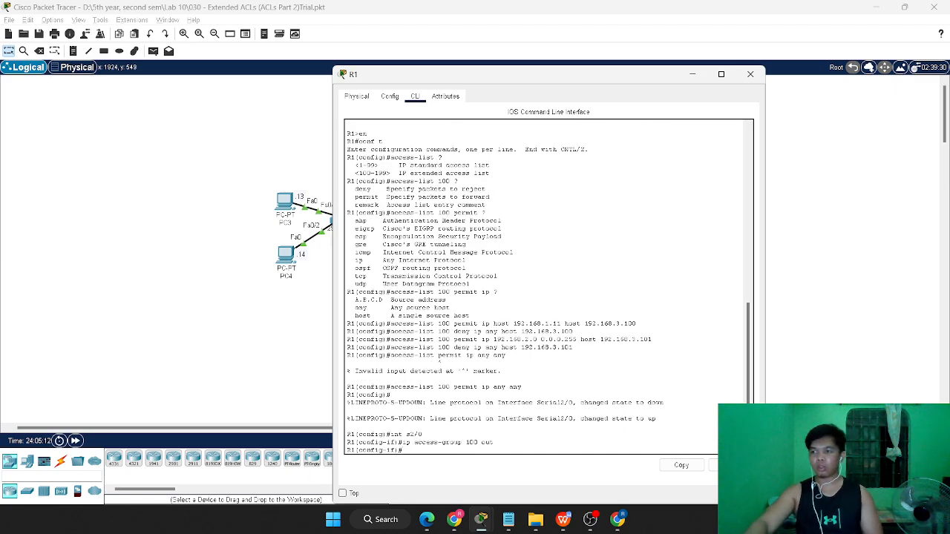
Open a command prompt on PC1 and ping SRV1 at 192.168.3.100
click(242, 310)
click(424, 129)
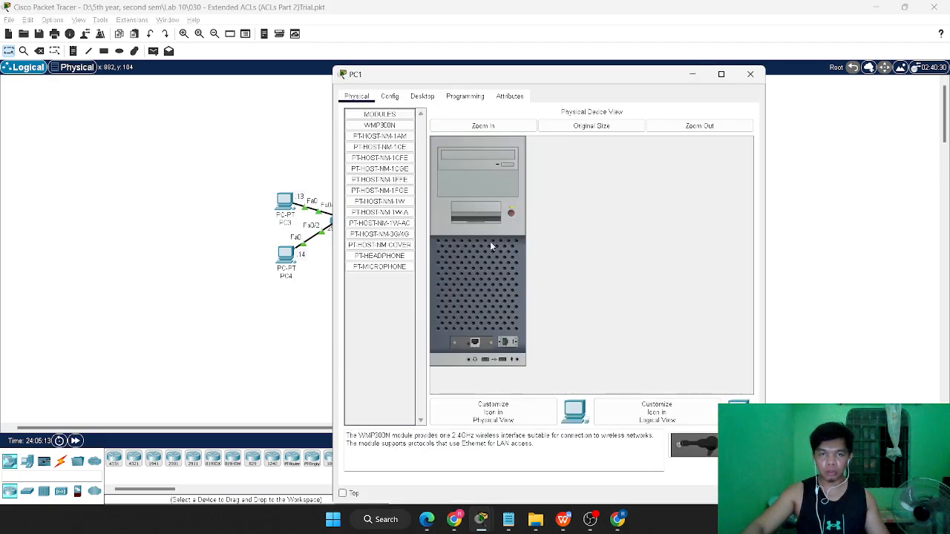
click(464, 95)
click(481, 67)
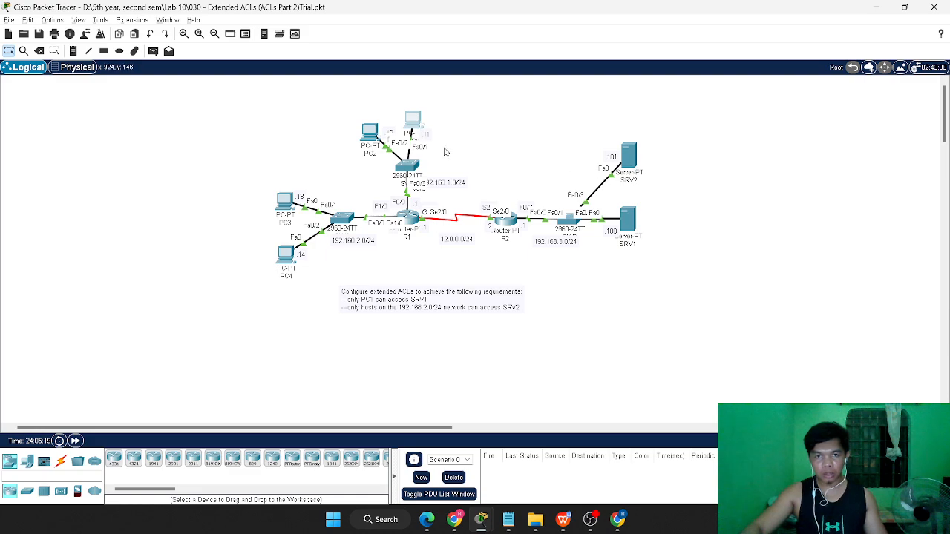
click(413, 120)
click(423, 95)
click(622, 135)
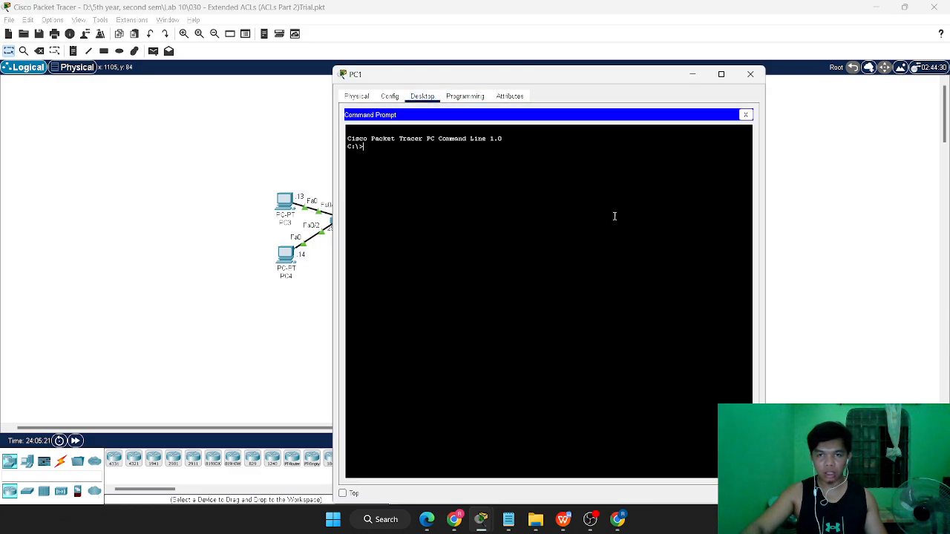
text(pin)
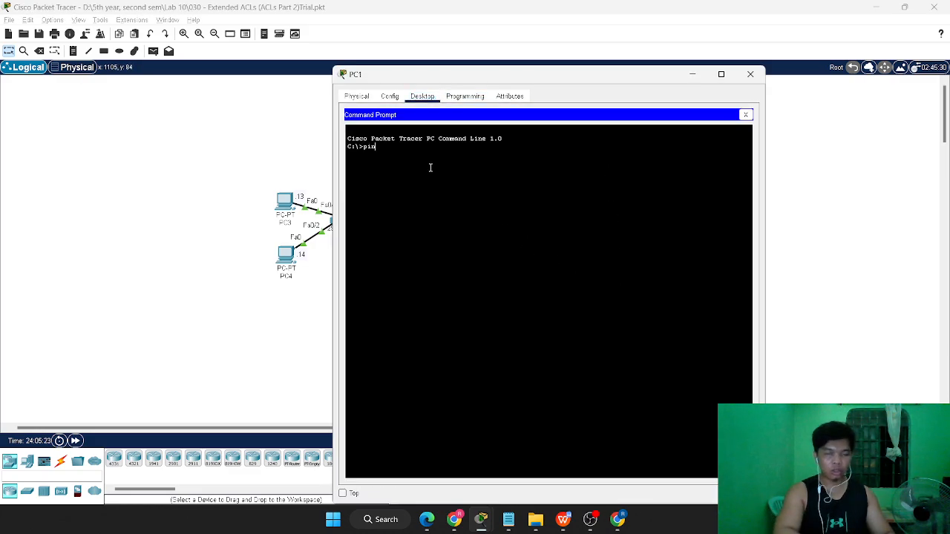
text(g 192.1)
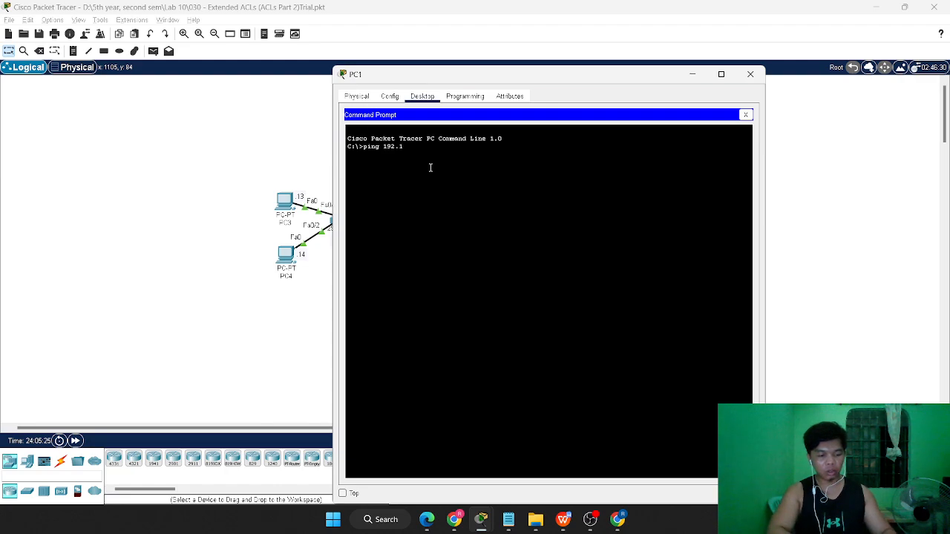
text(68.3)
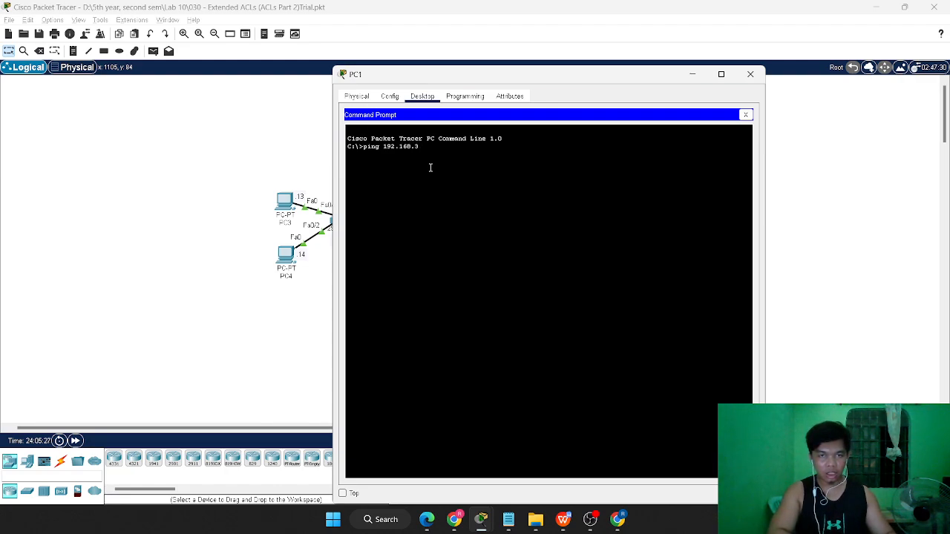
text(.100)
key(Return)
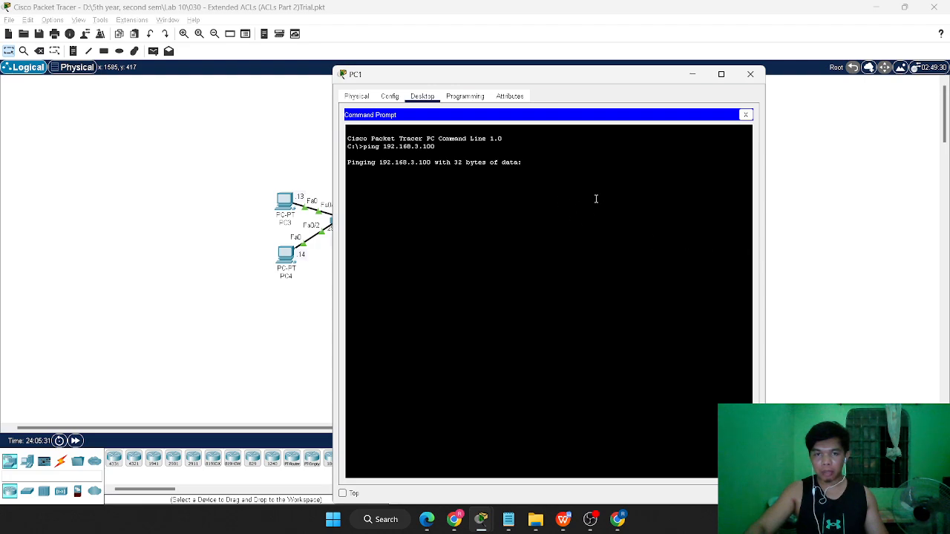
Test PC1's access to SRV2 by pinging 192.168.3.101, after moving the PC1 window around to check the topology
drag(563, 82, 229, 56)
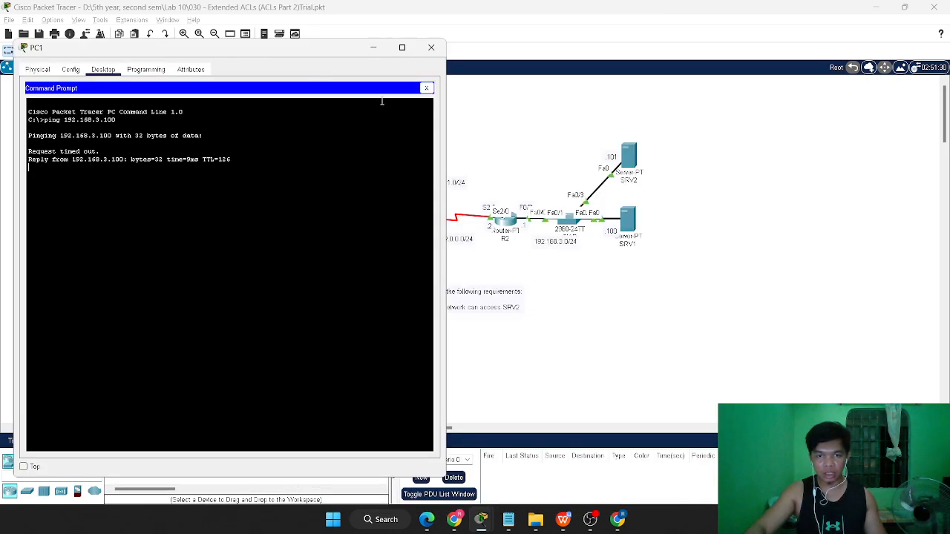
drag(304, 53, 767, 55)
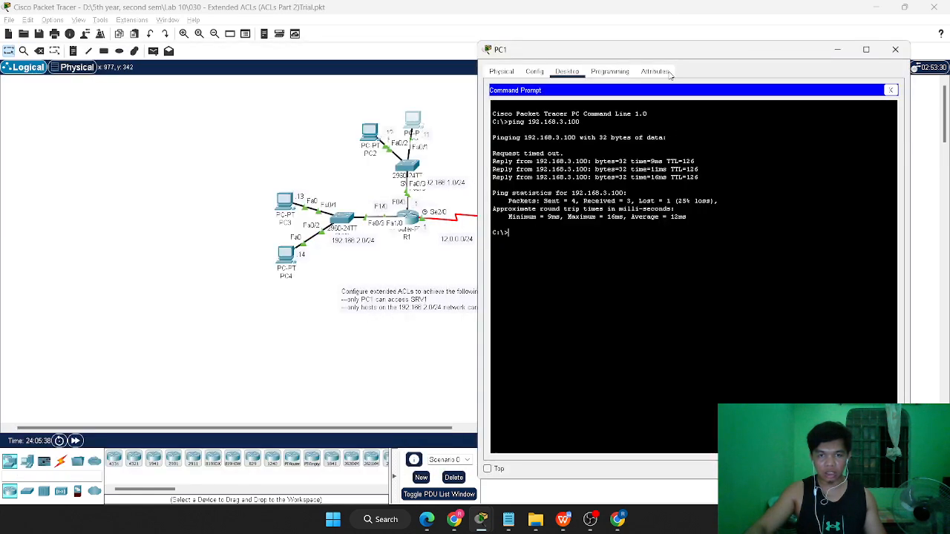
drag(695, 57, 583, 44)
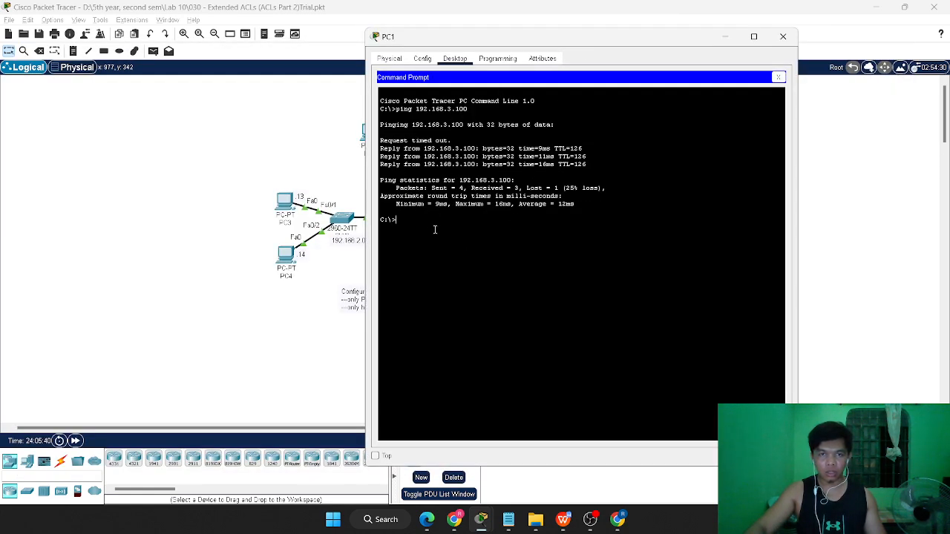
text(ping)
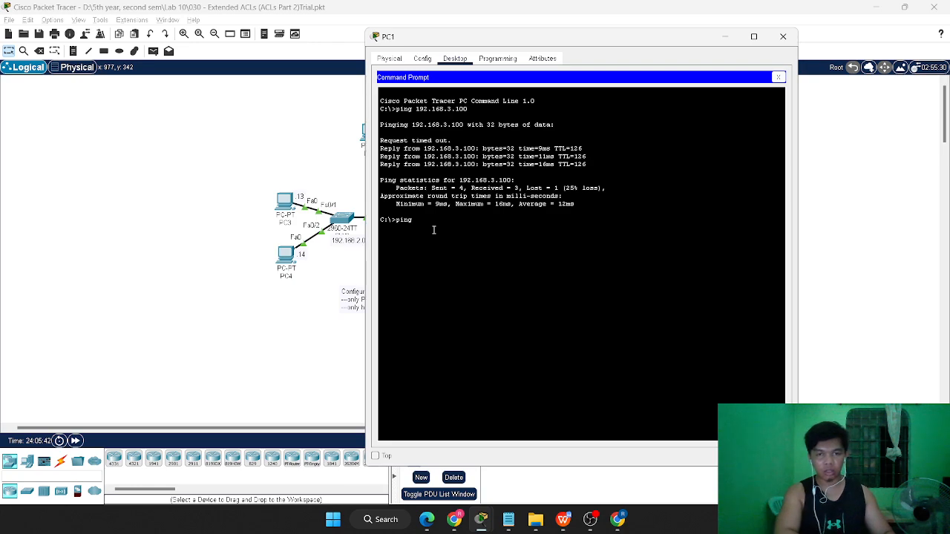
text( 192.168.3.)
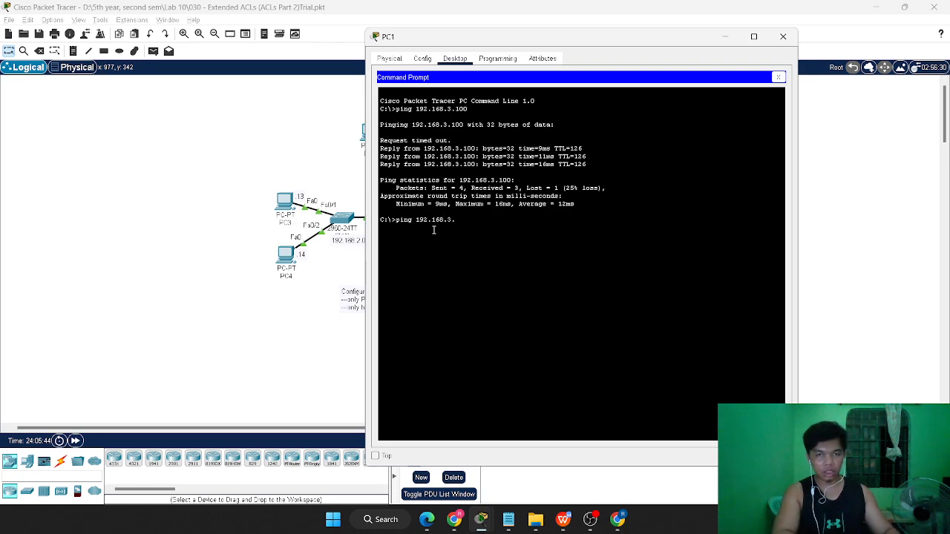
text(101)
key(Return)
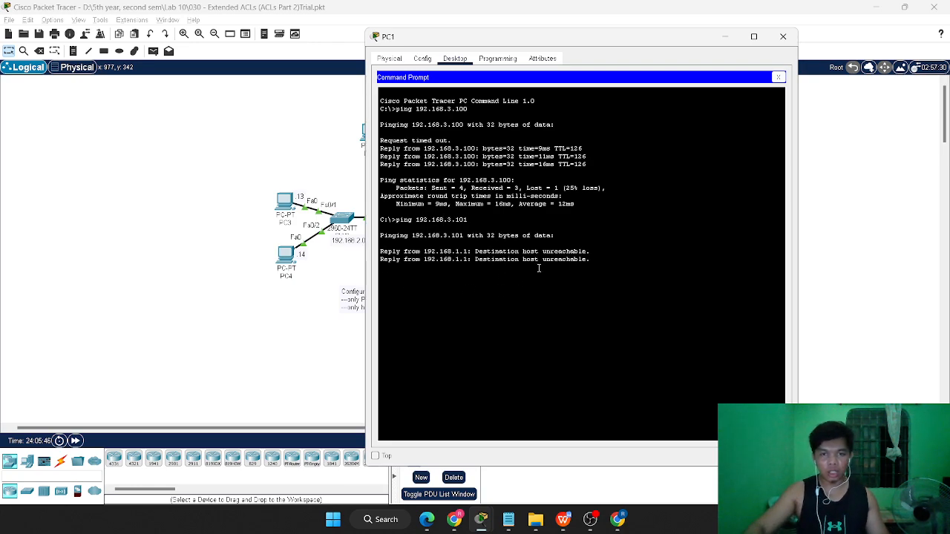
Open a command prompt on PC2 and ping SRV1 at 192.168.3.100
click(313, 141)
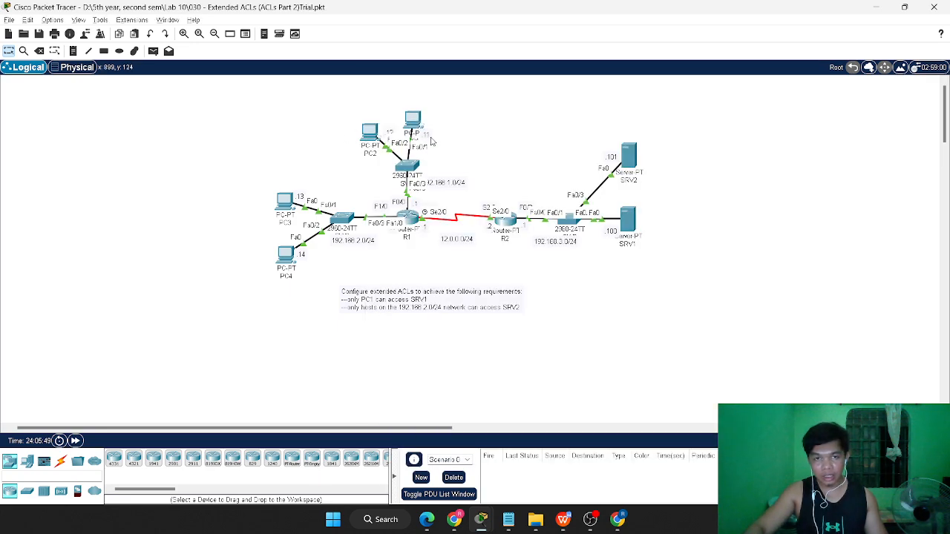
click(369, 137)
click(422, 96)
click(613, 150)
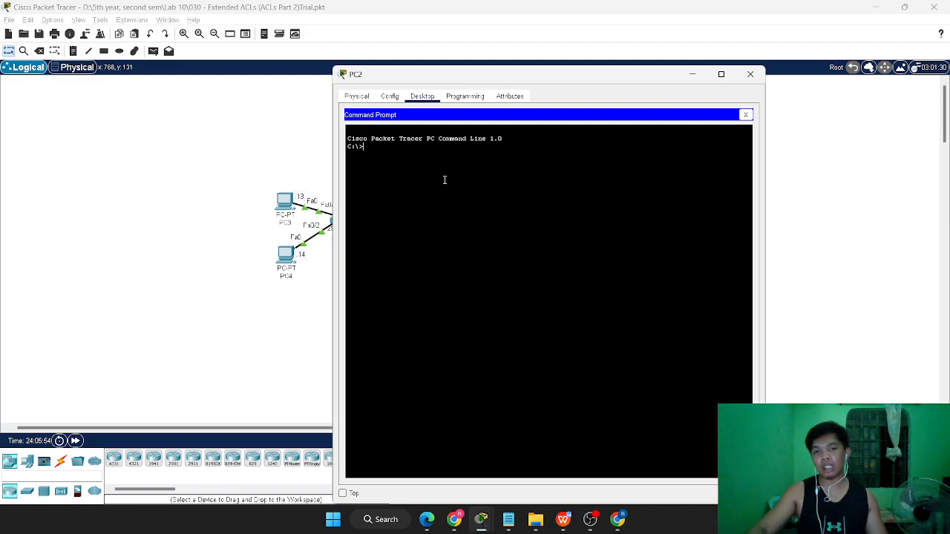
click(252, 166)
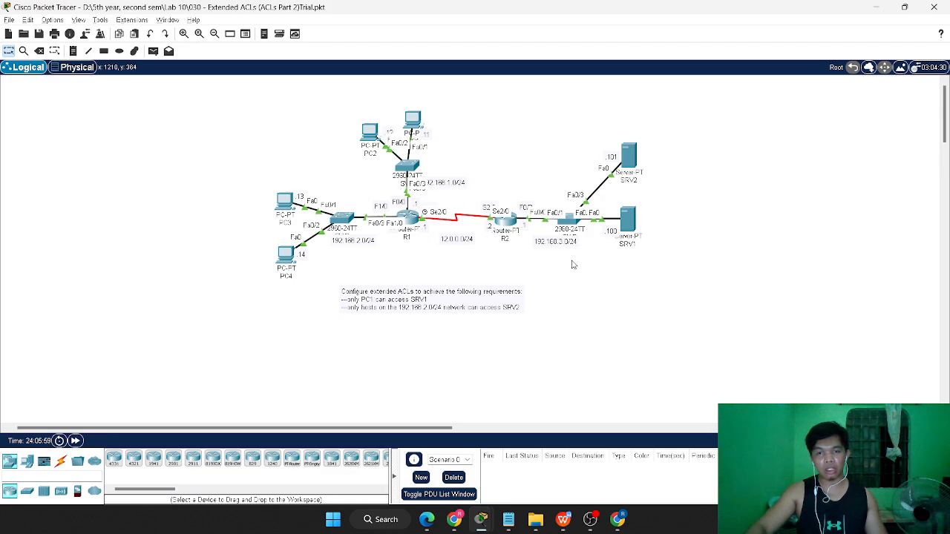
key(alt+Tab)
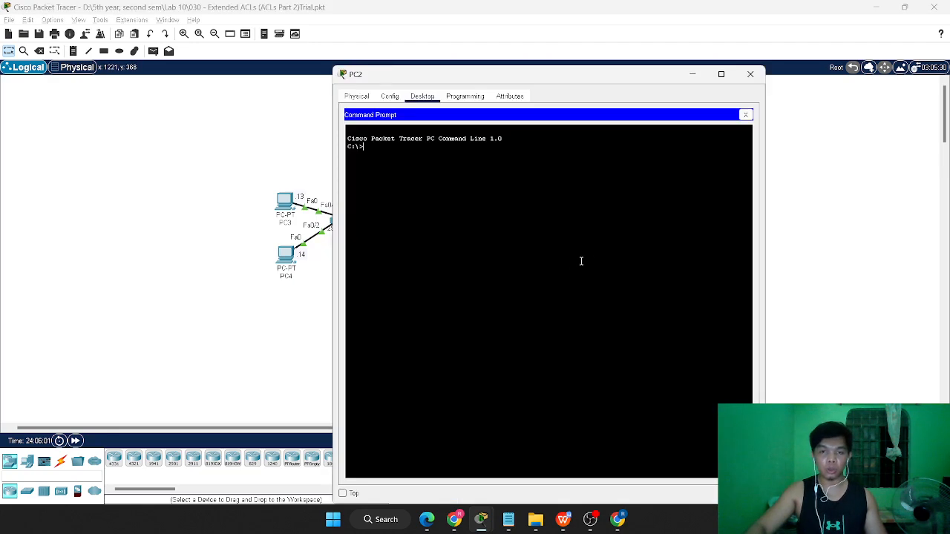
text(ping 19)
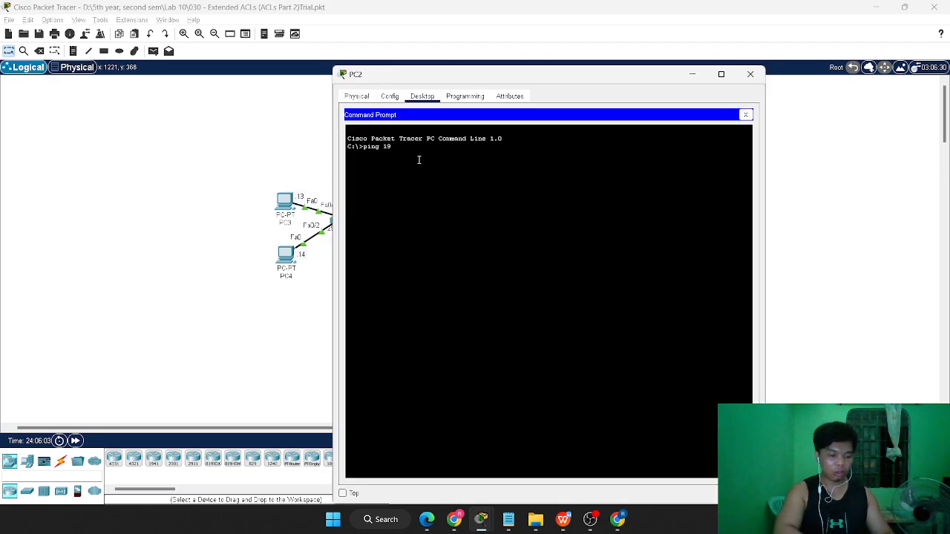
text(2.168.3.10)
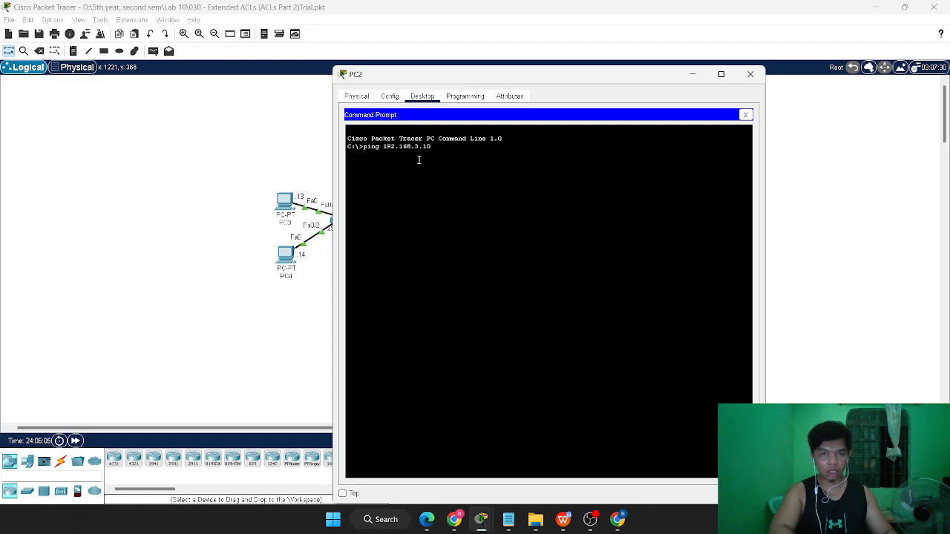
text(0)
key(Return)
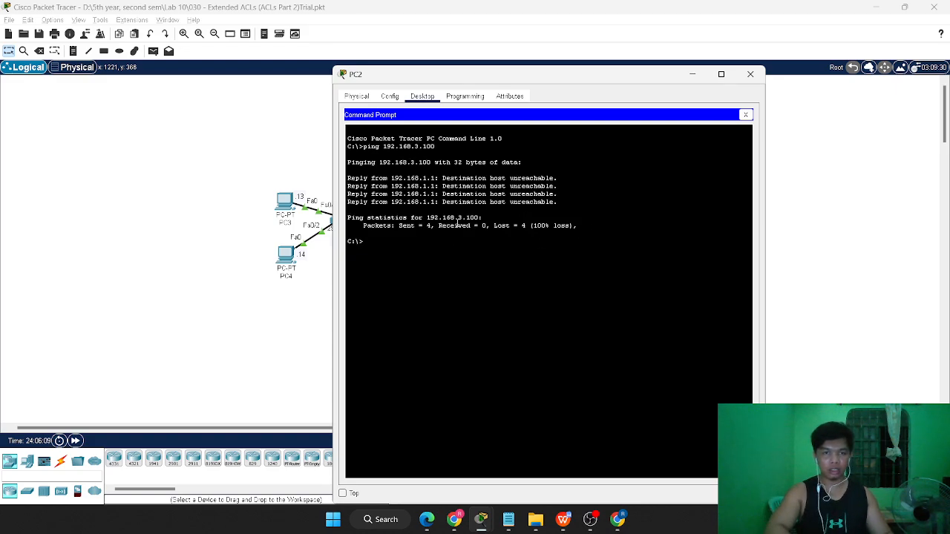
Ping SRV2 at 192.168.3.101 from PC2
text(ping 192.1)
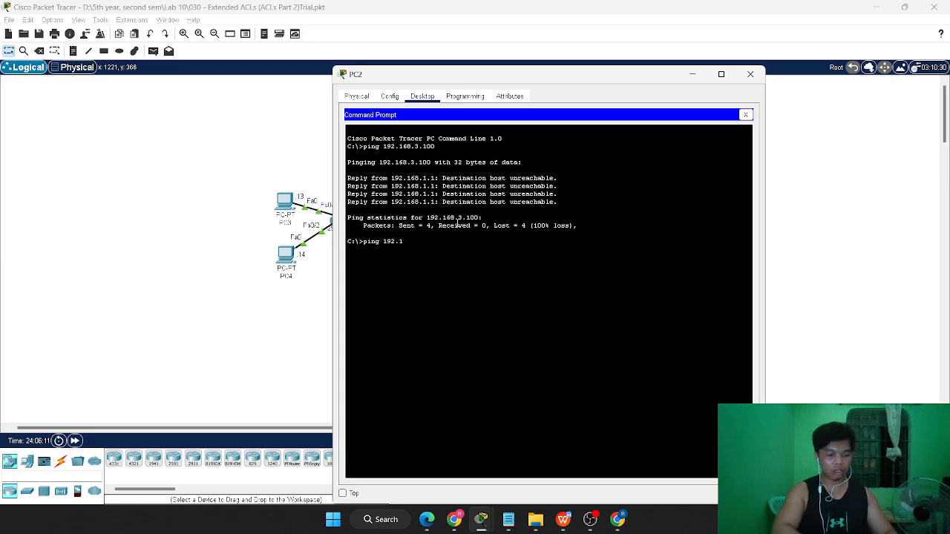
text(68.3.101)
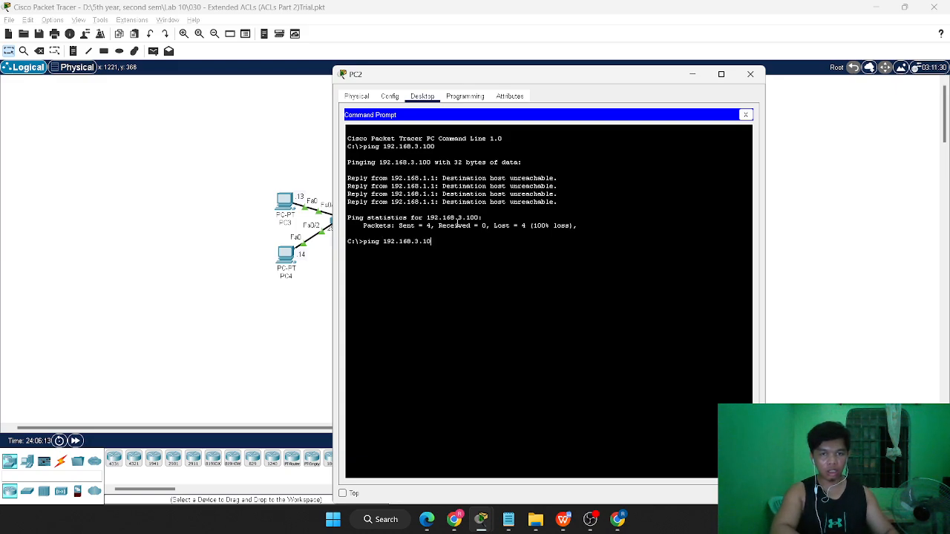
key(Return)
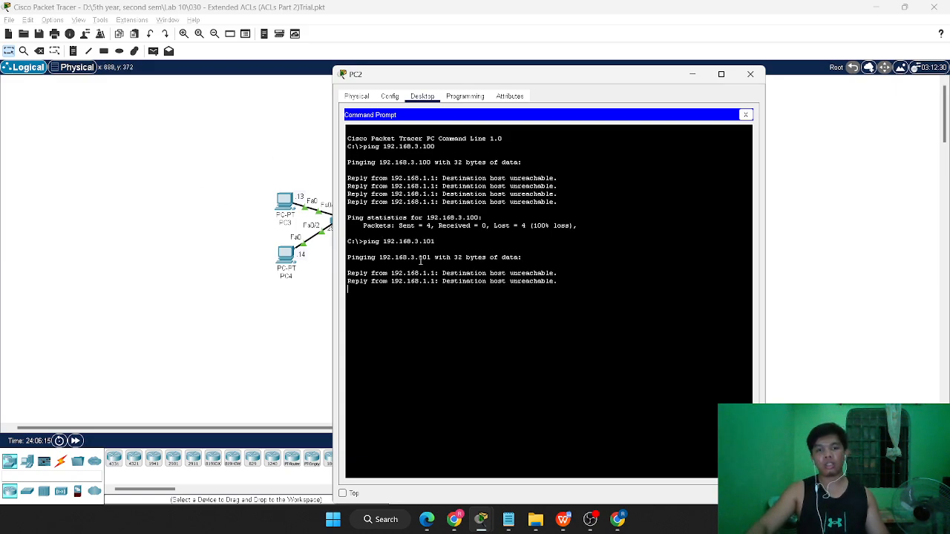
Open a command prompt on PC3, after rechecking the servers and ACL requirements in the topology
click(274, 311)
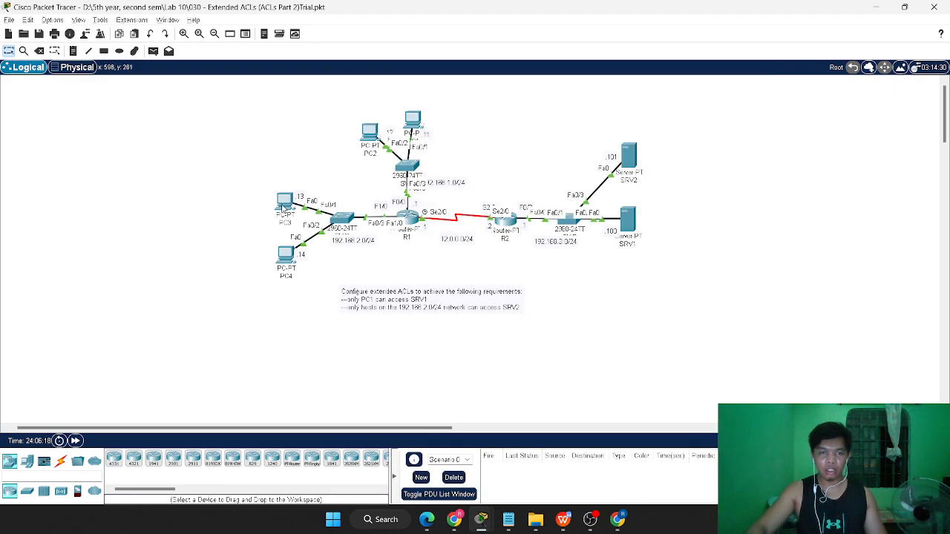
click(283, 208)
click(200, 218)
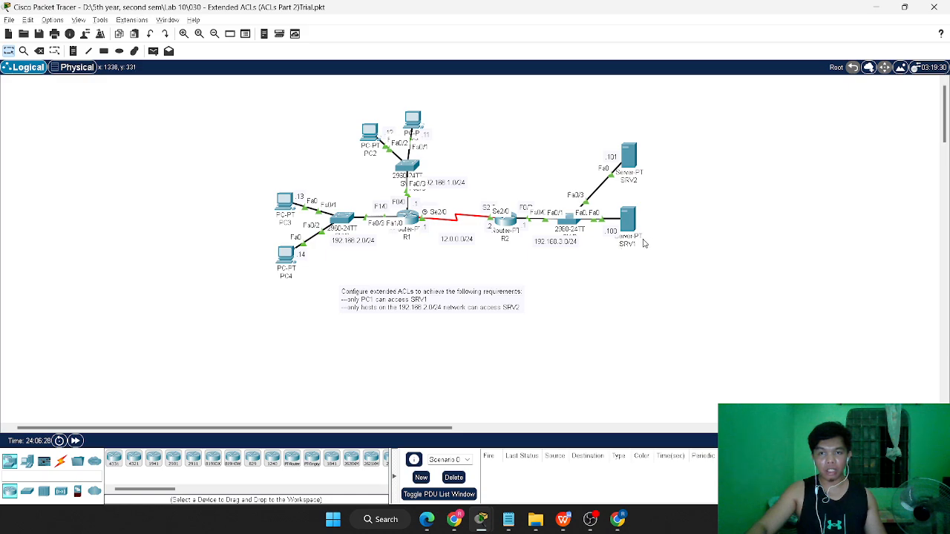
key(alt+Tab)
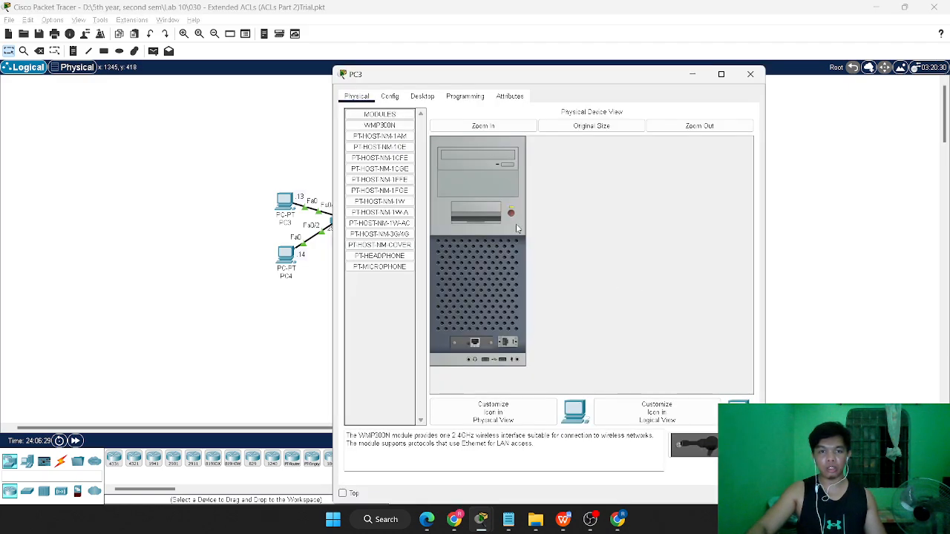
click(421, 96)
click(621, 142)
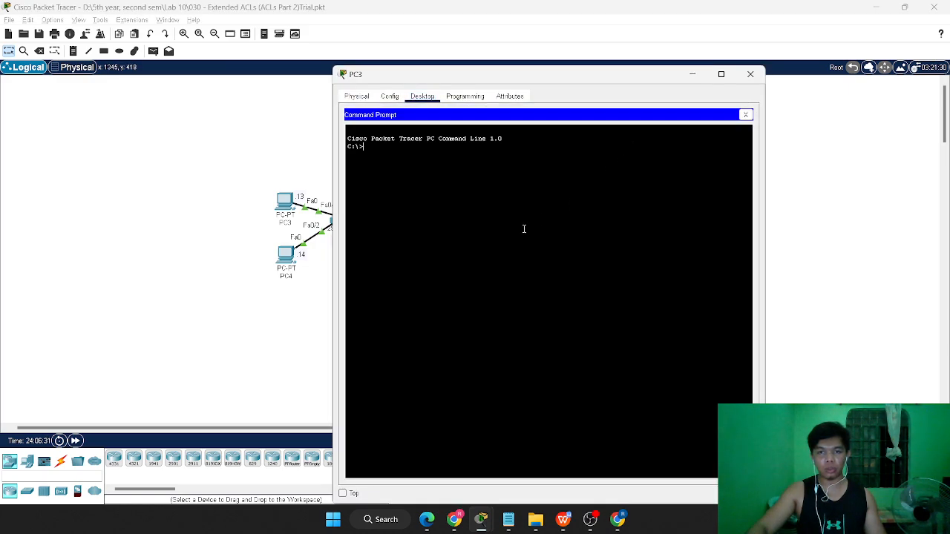
Ping SRV1 at 192.168.3.100 from PC3
text(p)
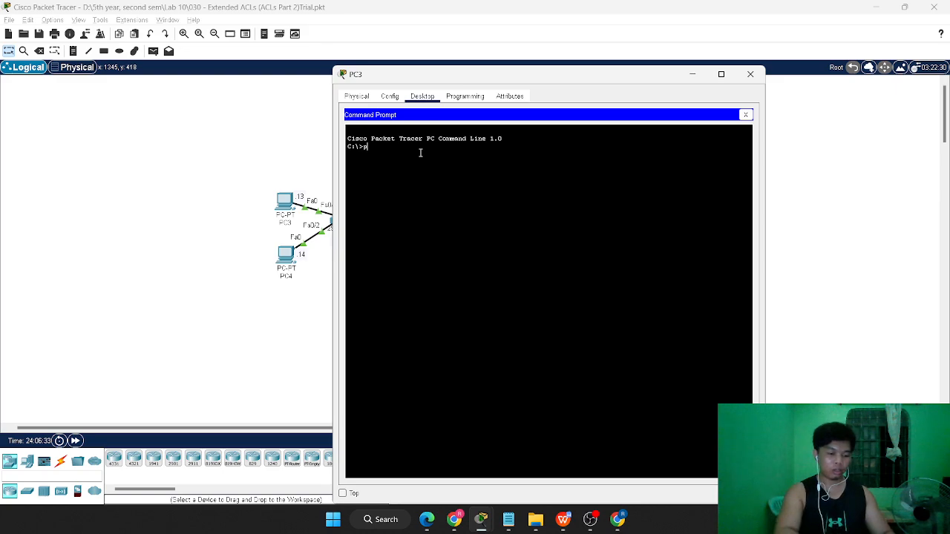
text(ing 192.168.)
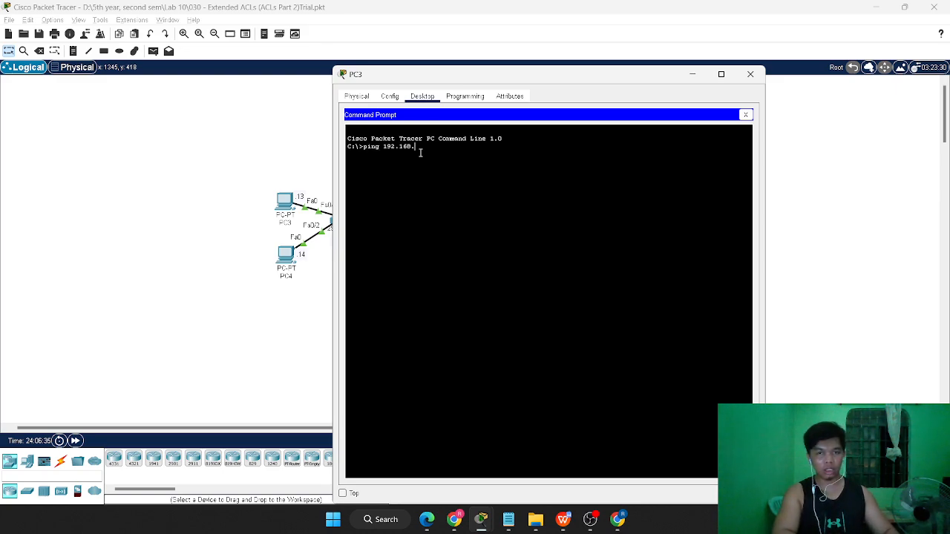
text(3.100)
key(Return)
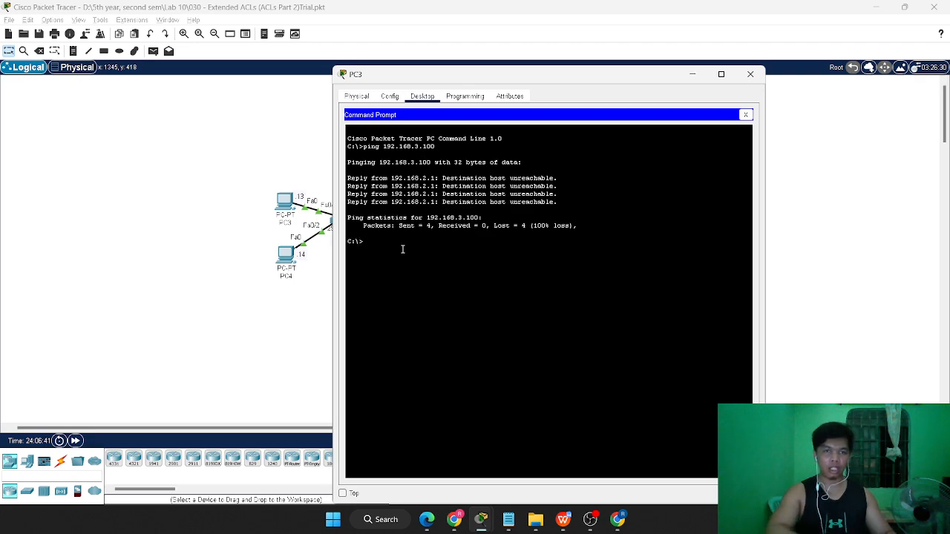
Ping SRV2 at 192.168.3.101 from PC3 and close the PC3 window
text(ng)
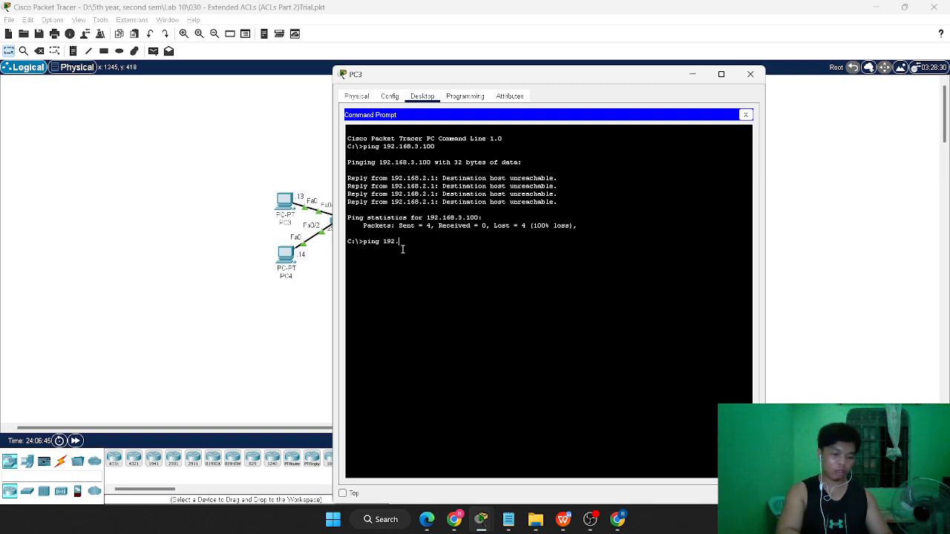
text( 192.168.3.101)
key(Return)
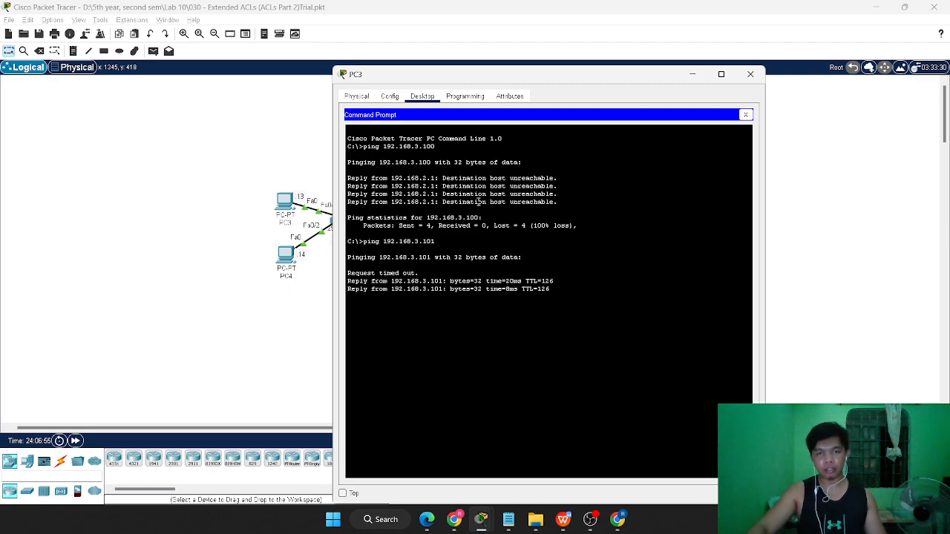
click(750, 74)
Open a command prompt on PC4 and ping SRV1 at 192.168.3.100
click(285, 256)
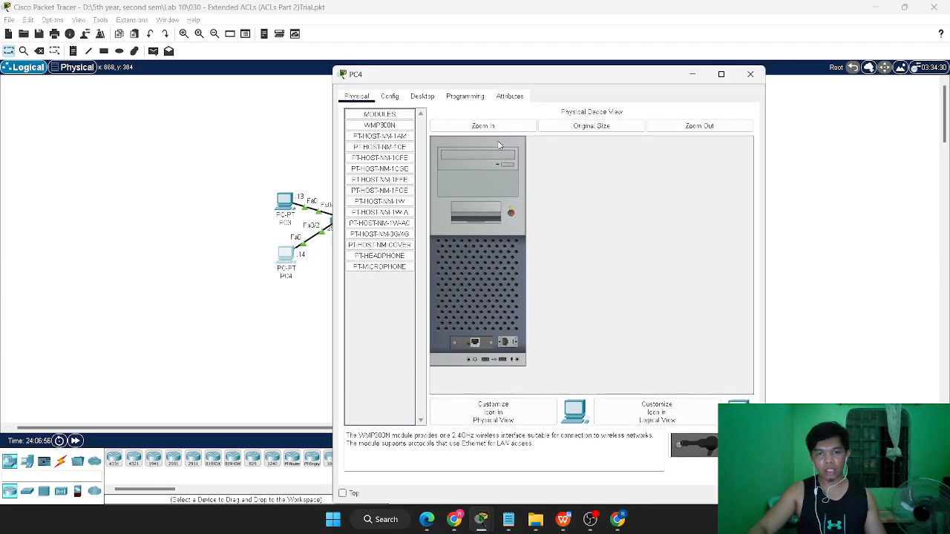
click(422, 96)
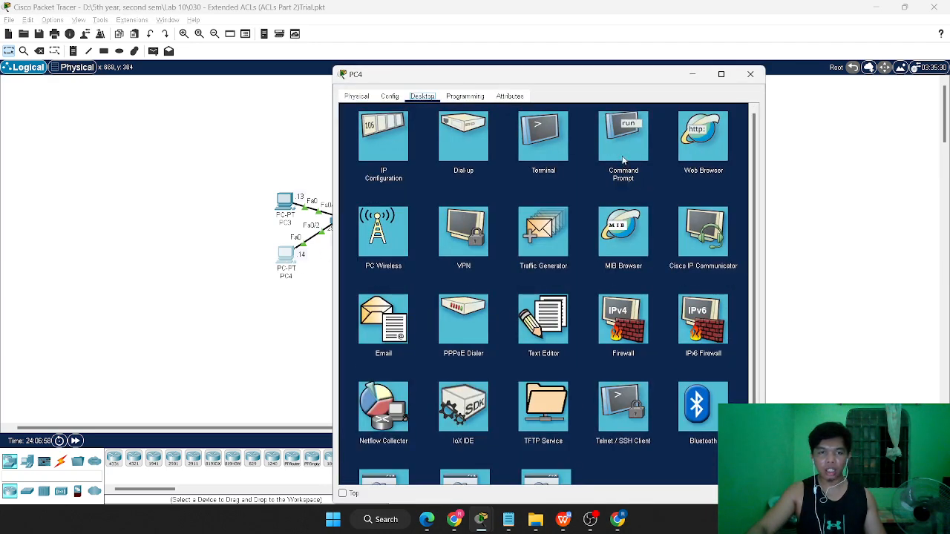
click(623, 159)
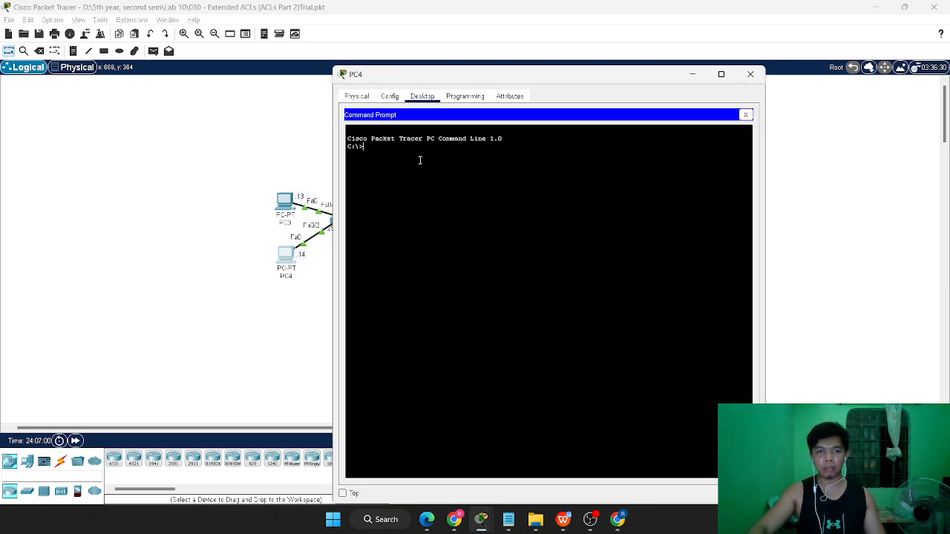
text(pi)
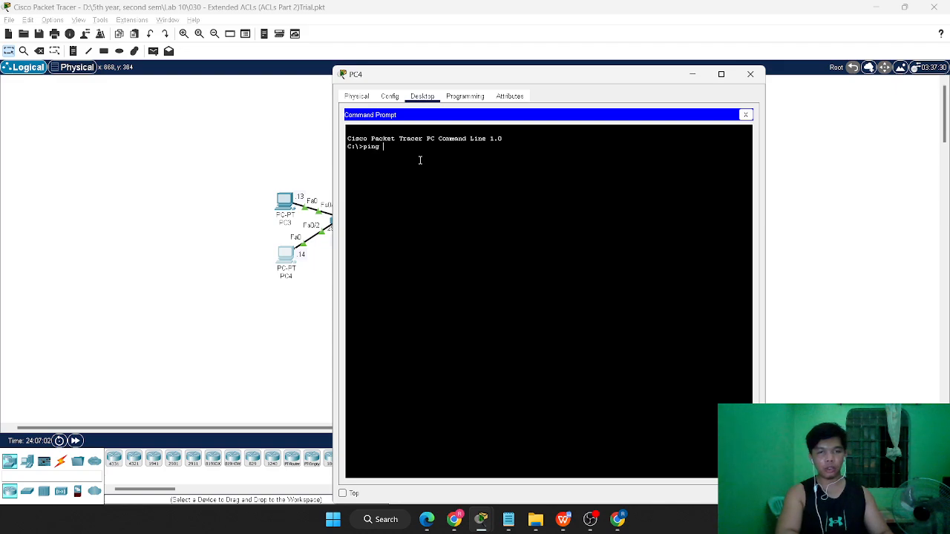
text(ng)
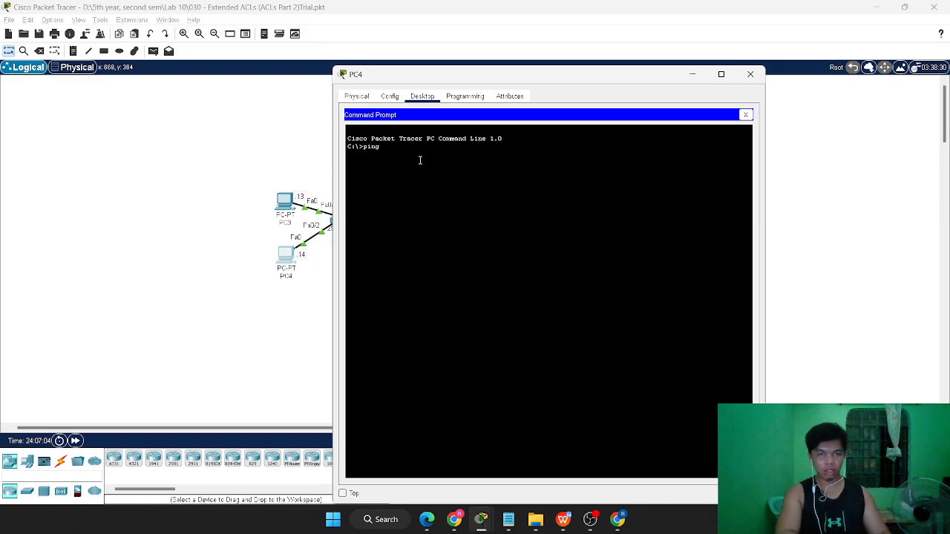
text( 192.16)
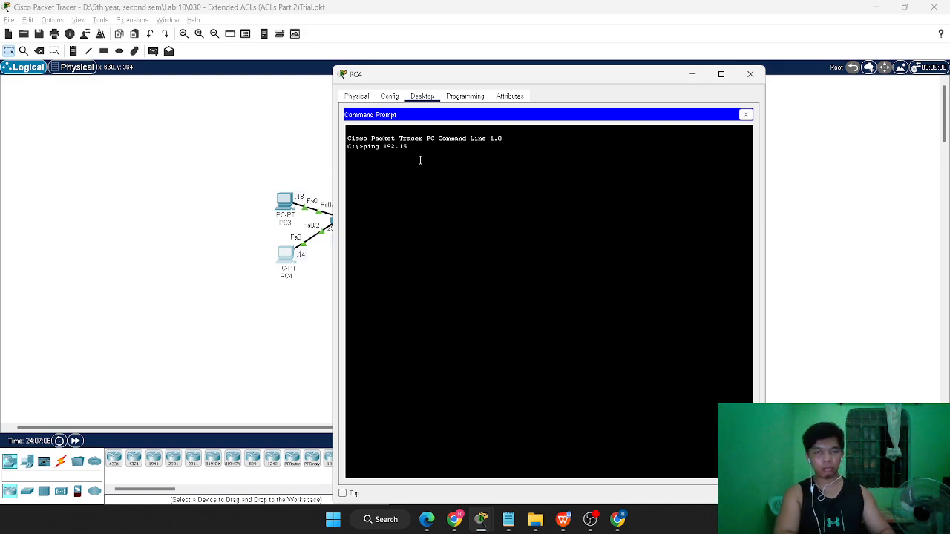
text(8.3.)
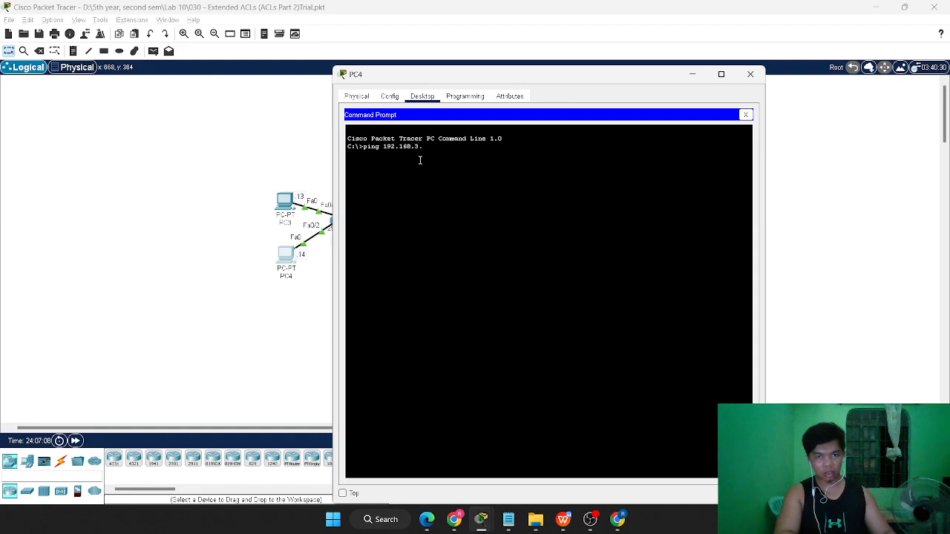
text(100)
key(Return)
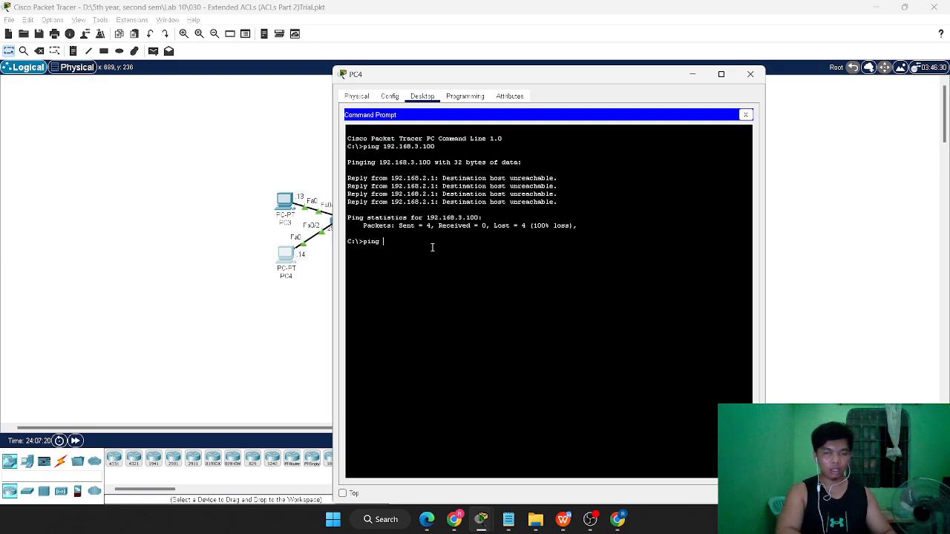
Ping SRV2 at 192.168.3.101 from PC4 and minimize the PC4 window to return to the topology
text(192.)
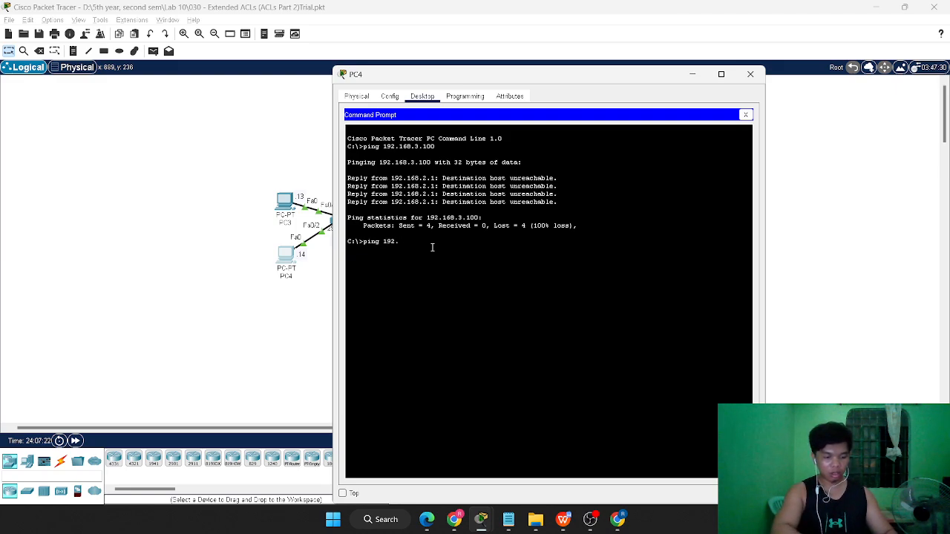
text(168.3.101)
key(Return)
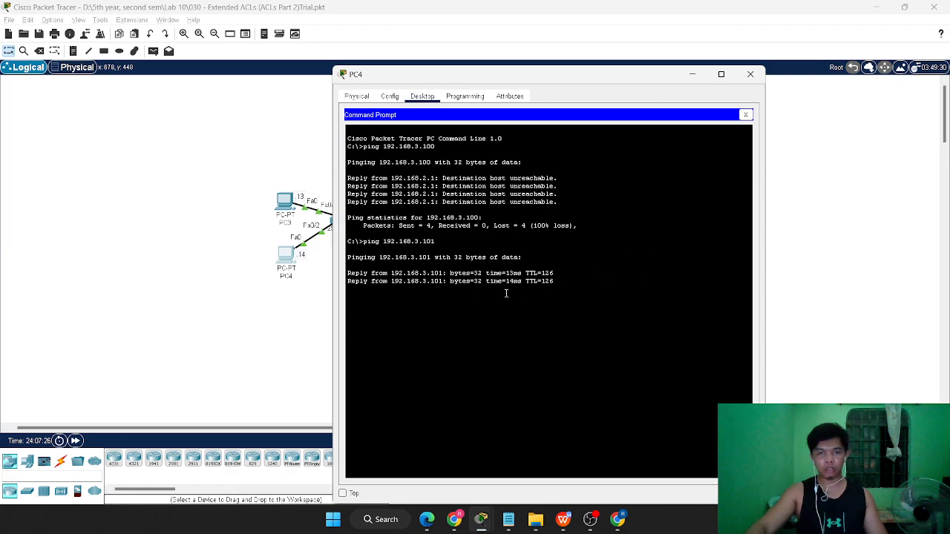
click(692, 74)
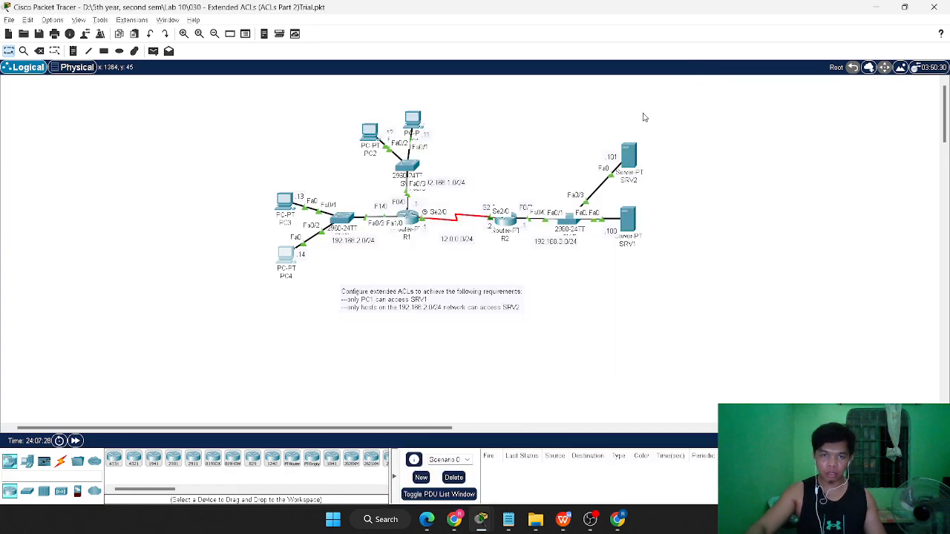